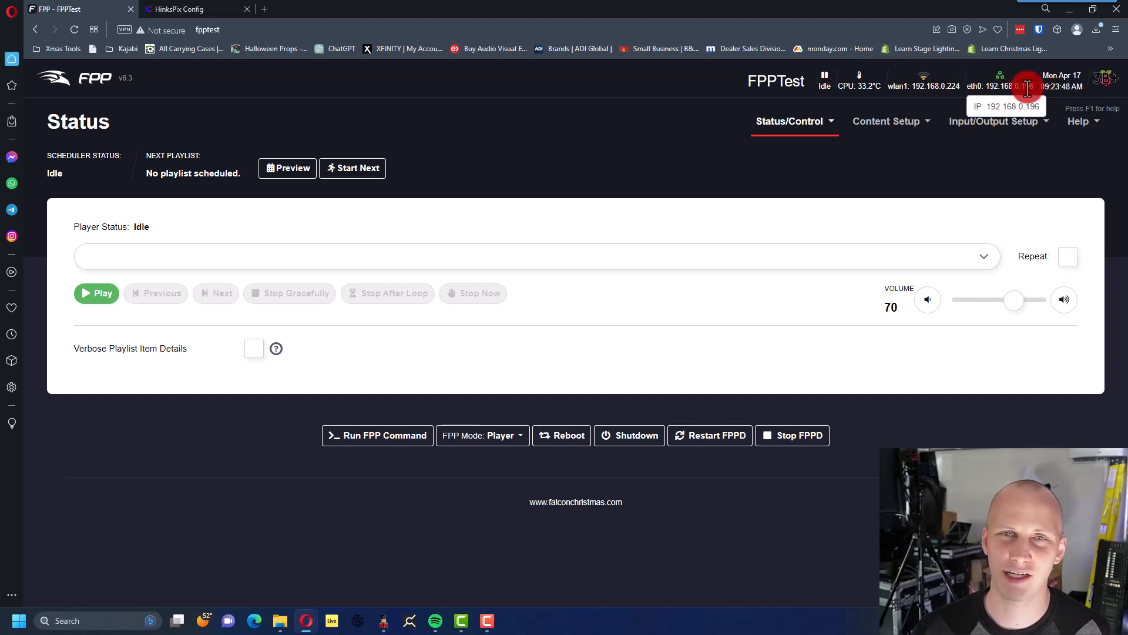
Check the controller's IP address on the HinksPix Config page and compare it with the network addresses on the FPP status page.
click(178, 8)
mouse_move(451, 166)
drag(742, 80, 660, 84)
click(651, 83)
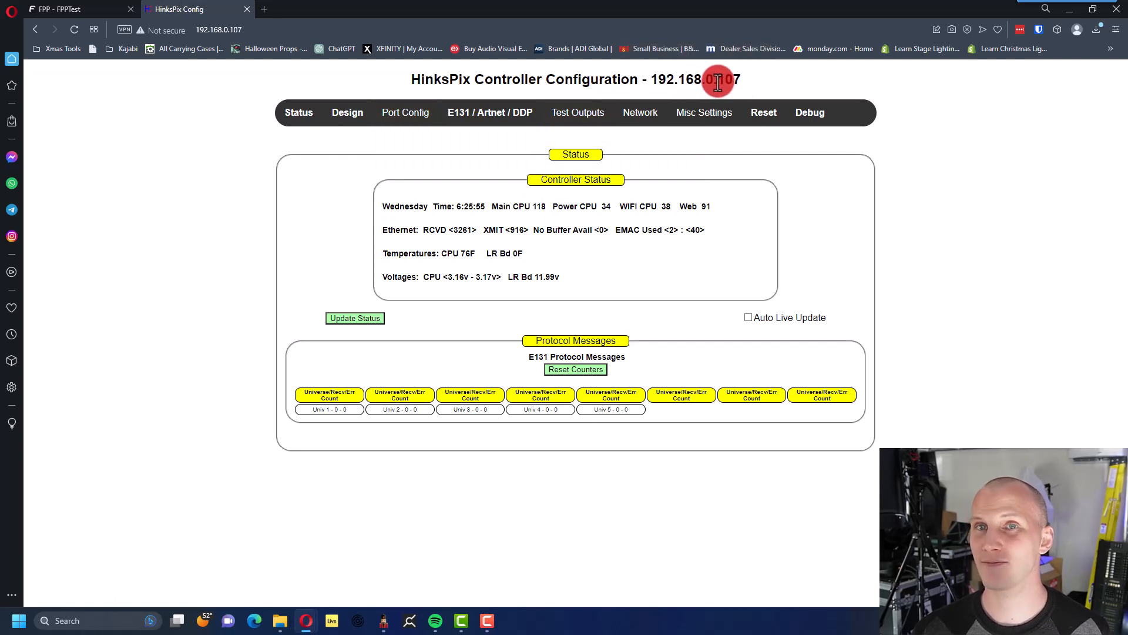
mouse_move(703, 117)
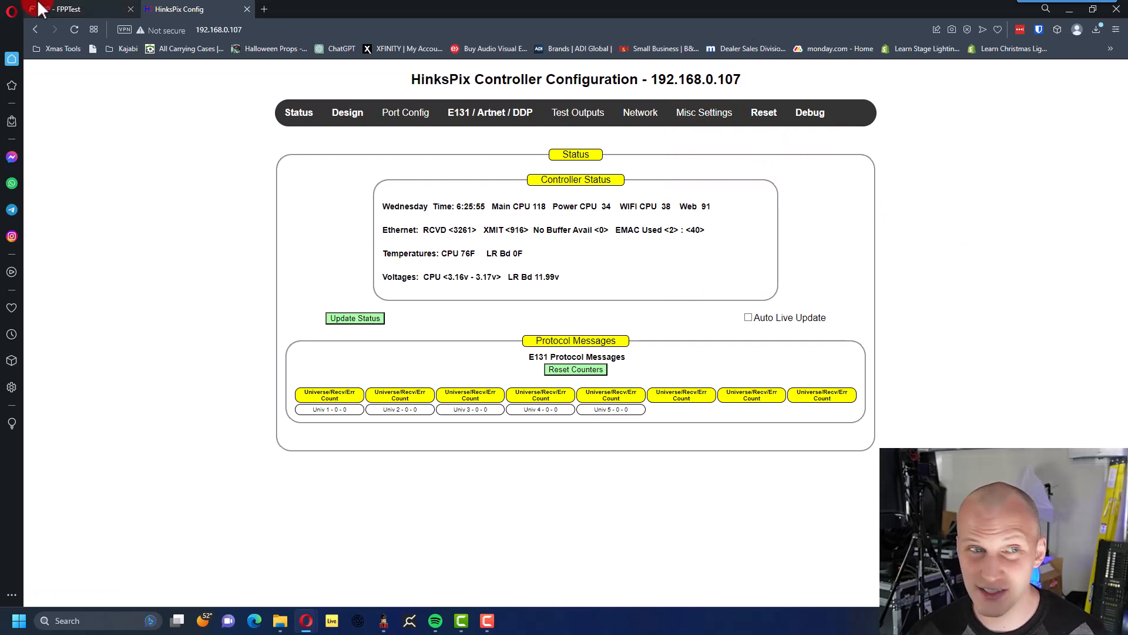
click(59, 9)
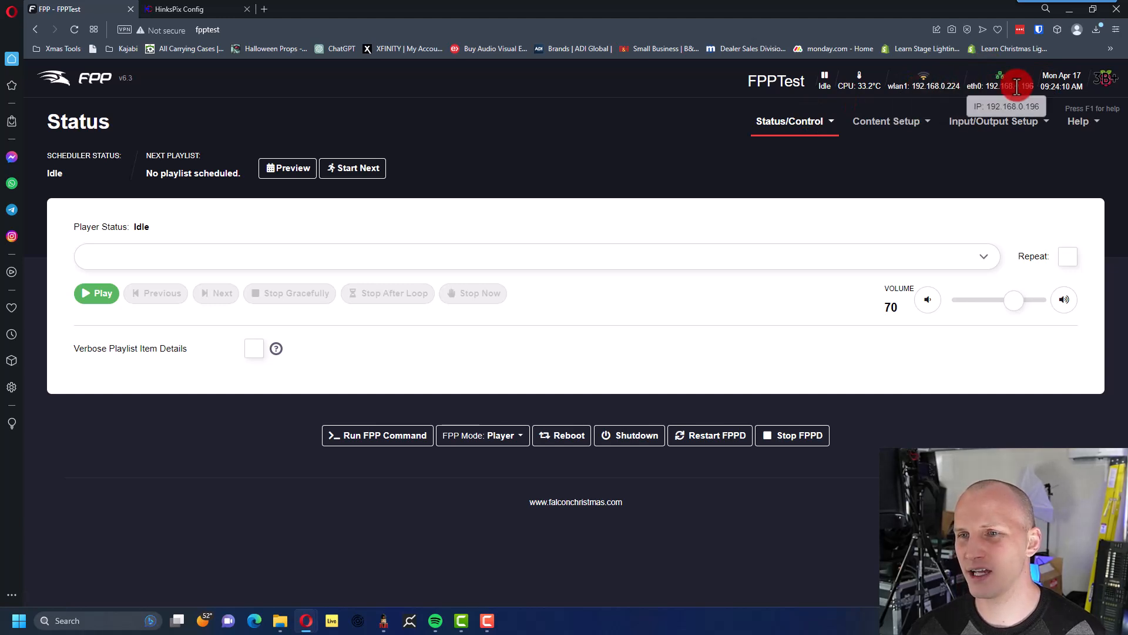
mouse_move(936, 86)
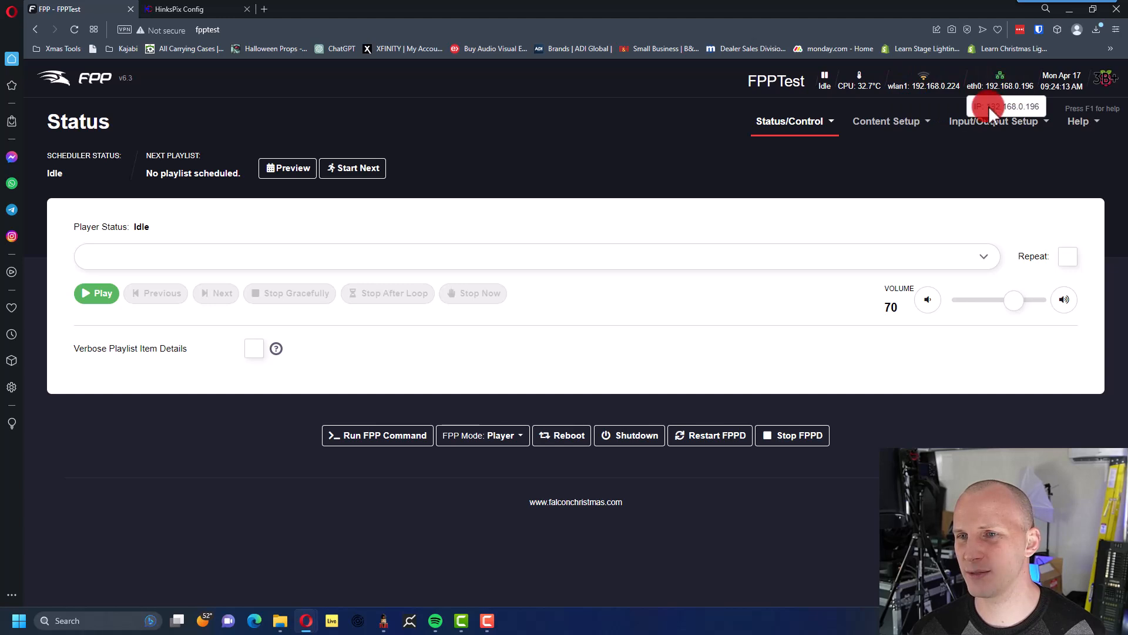
View the FPP Proxy Settings page listing proxied hosts, and return to the Status page.
click(951, 125)
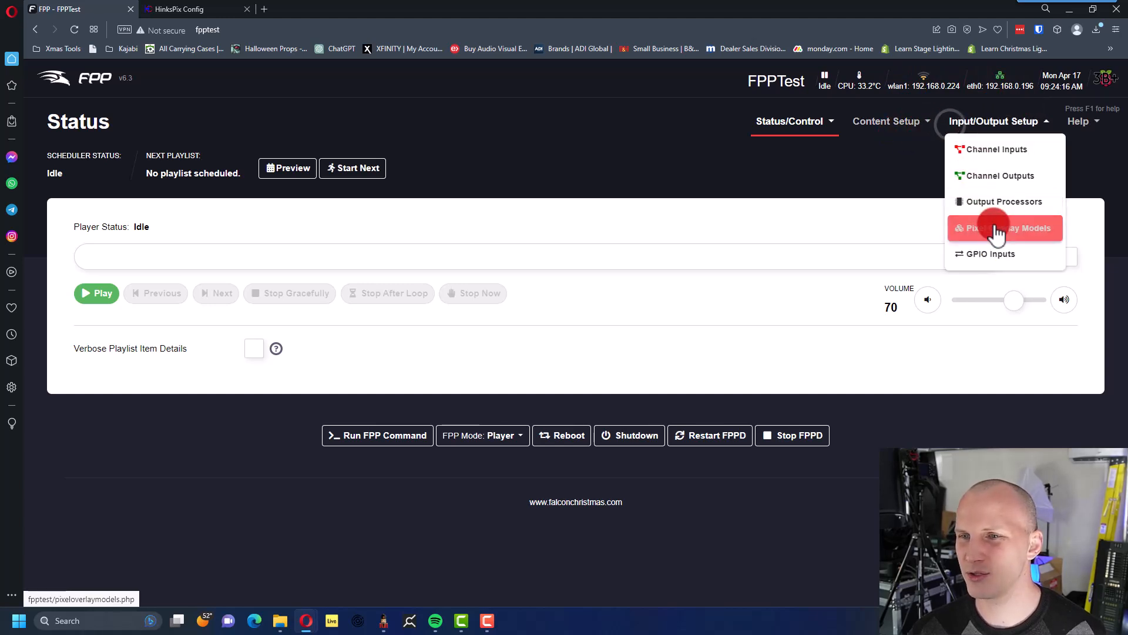
click(898, 124)
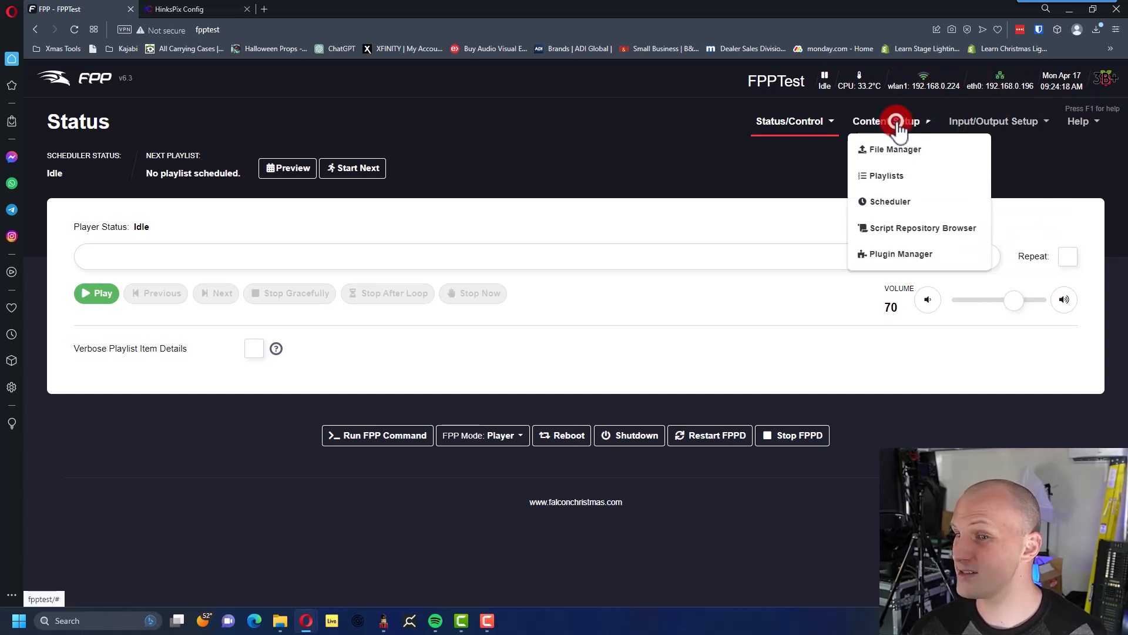
click(987, 121)
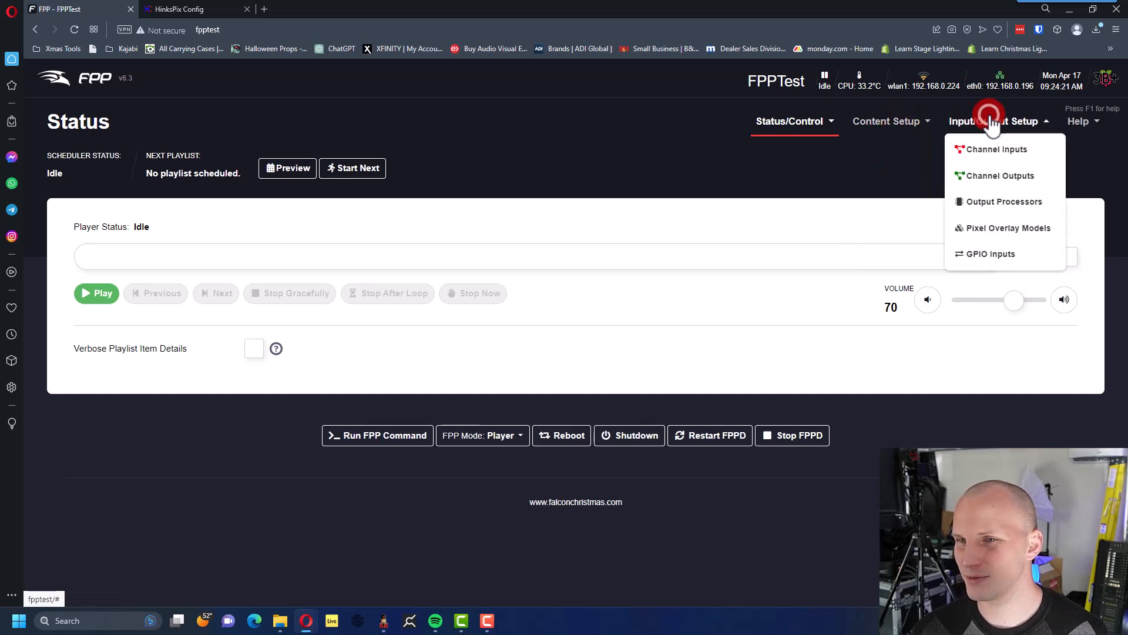
click(748, 121)
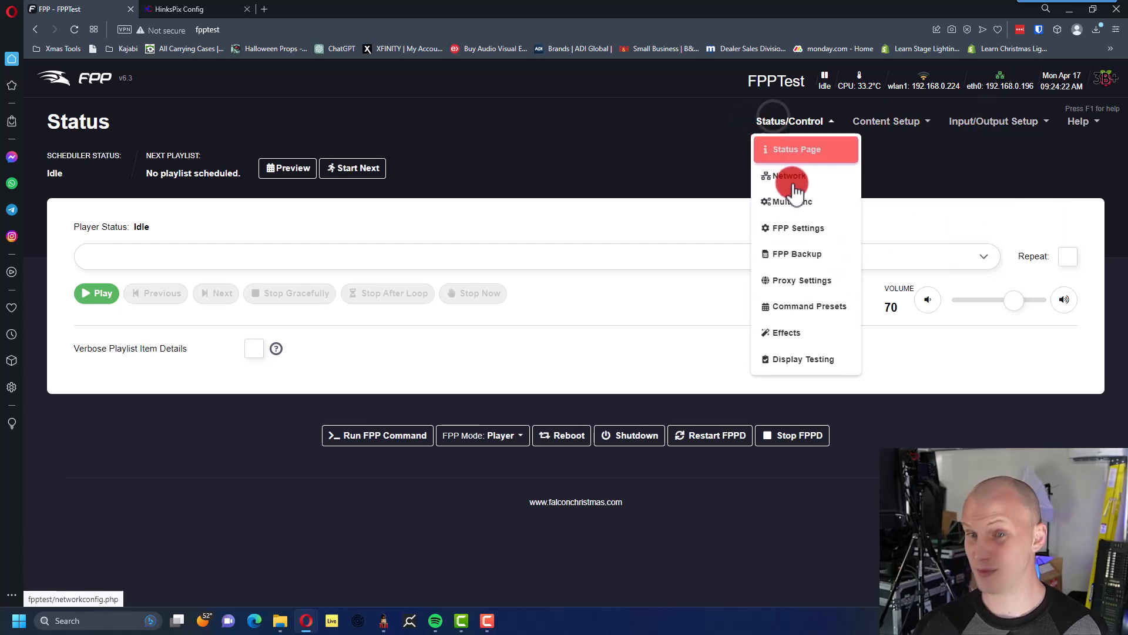
click(832, 253)
click(803, 281)
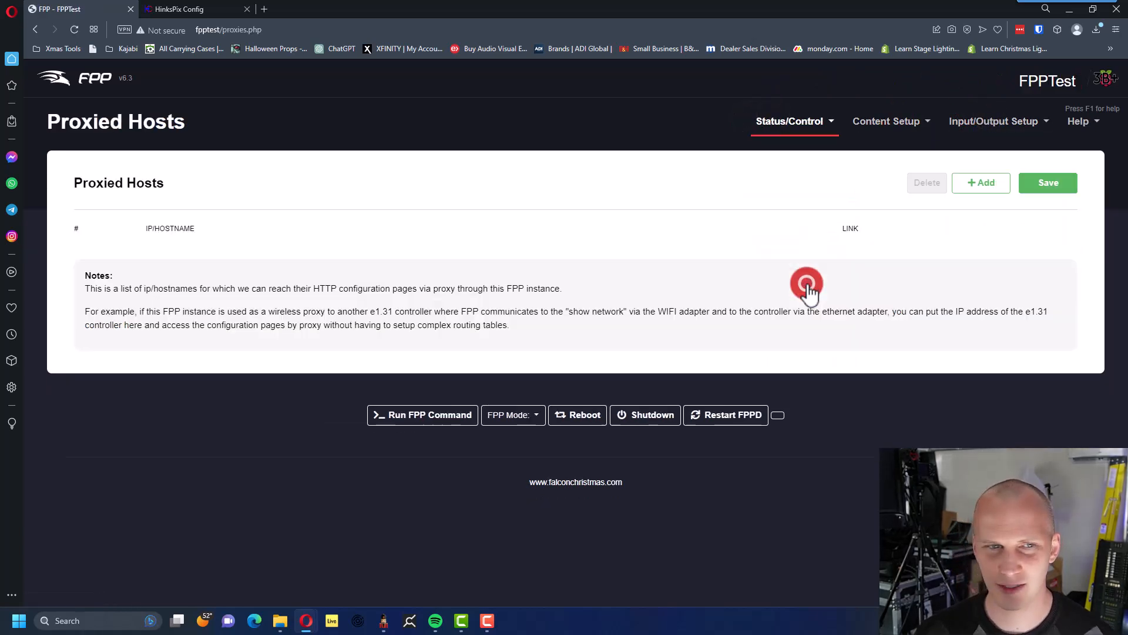
click(787, 123)
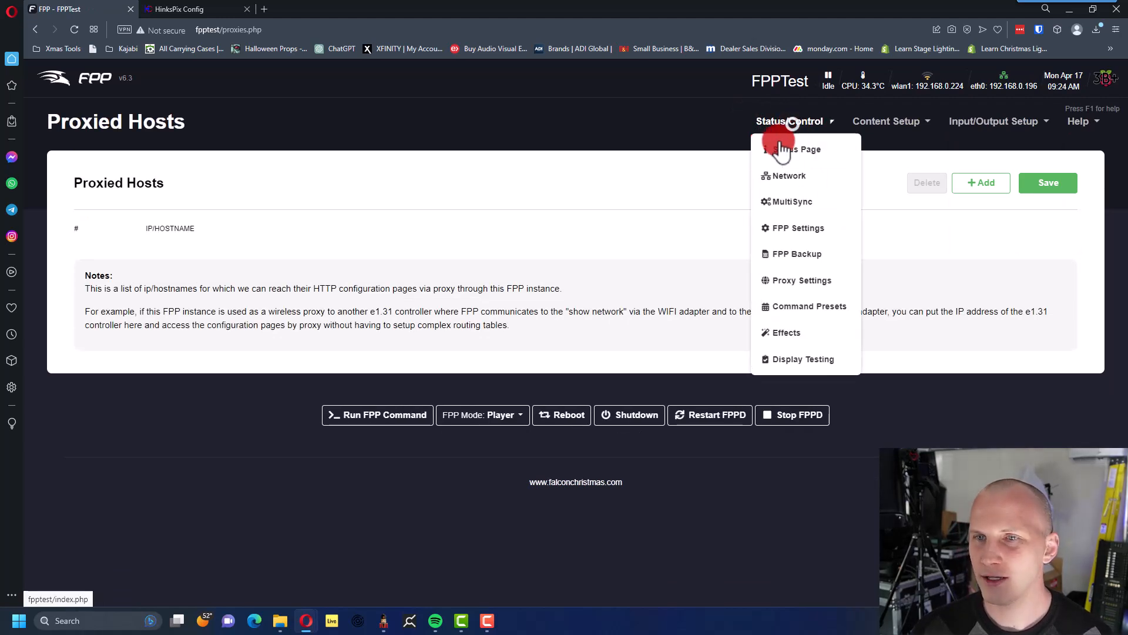
click(777, 150)
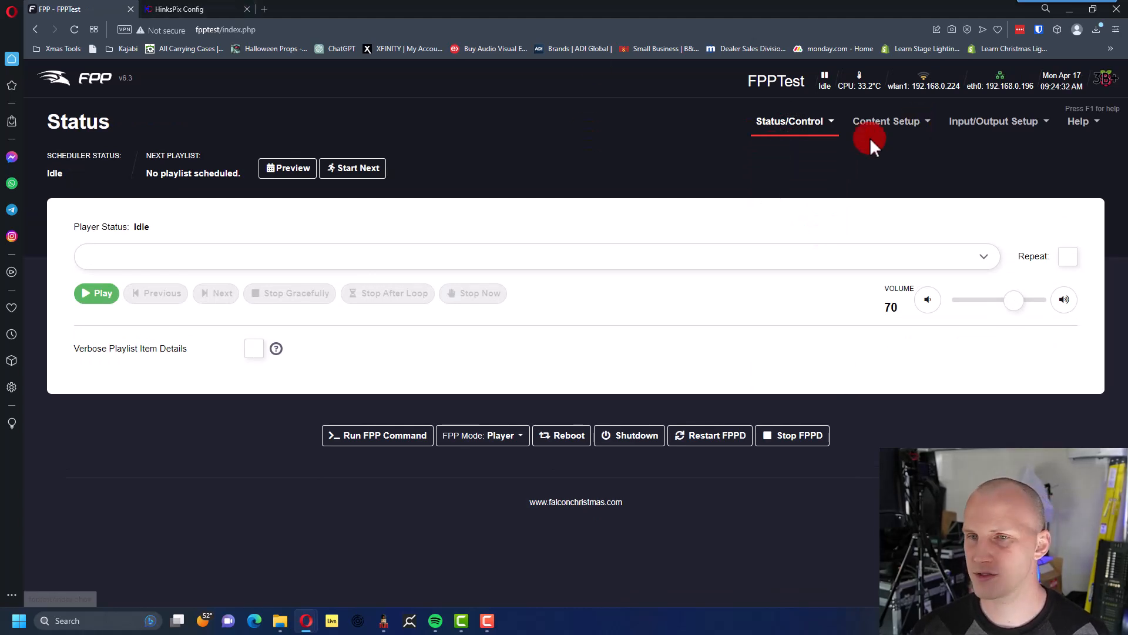
Look through the FPP Settings categories, including System, Logging, Privacy, MQTT, Email, Time, Audio/Video and Playback.
click(804, 124)
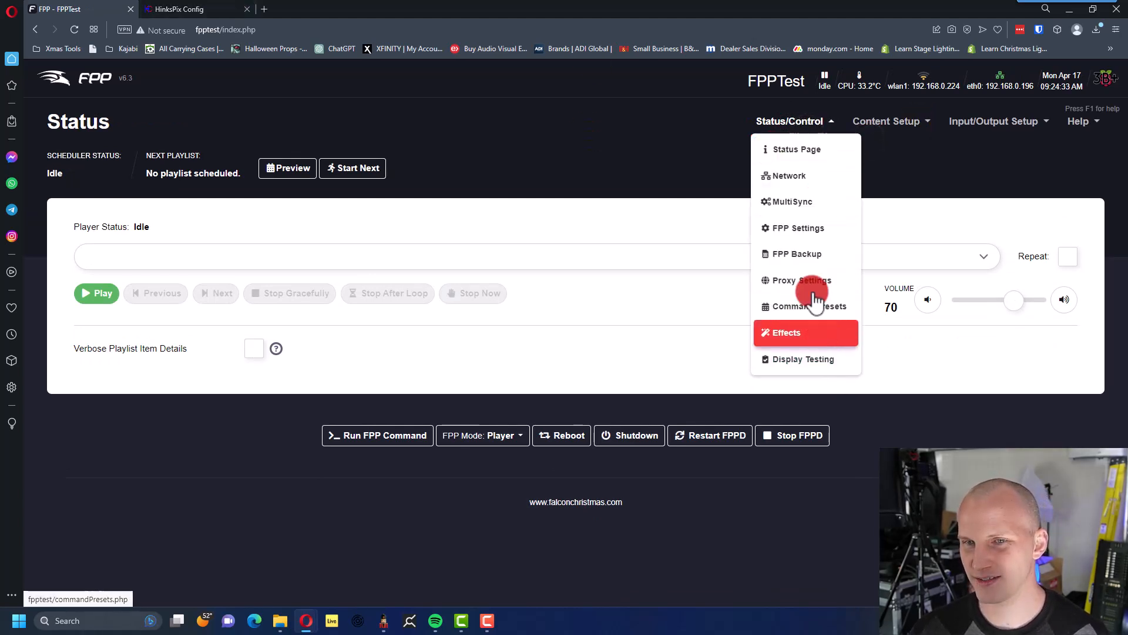
click(822, 226)
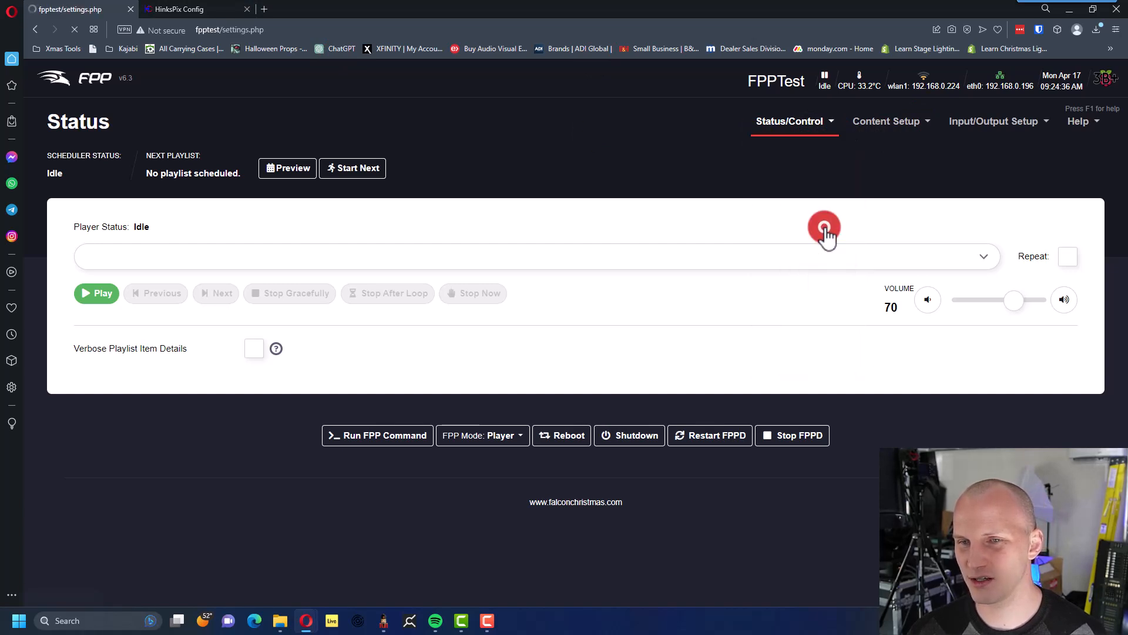
click(509, 194)
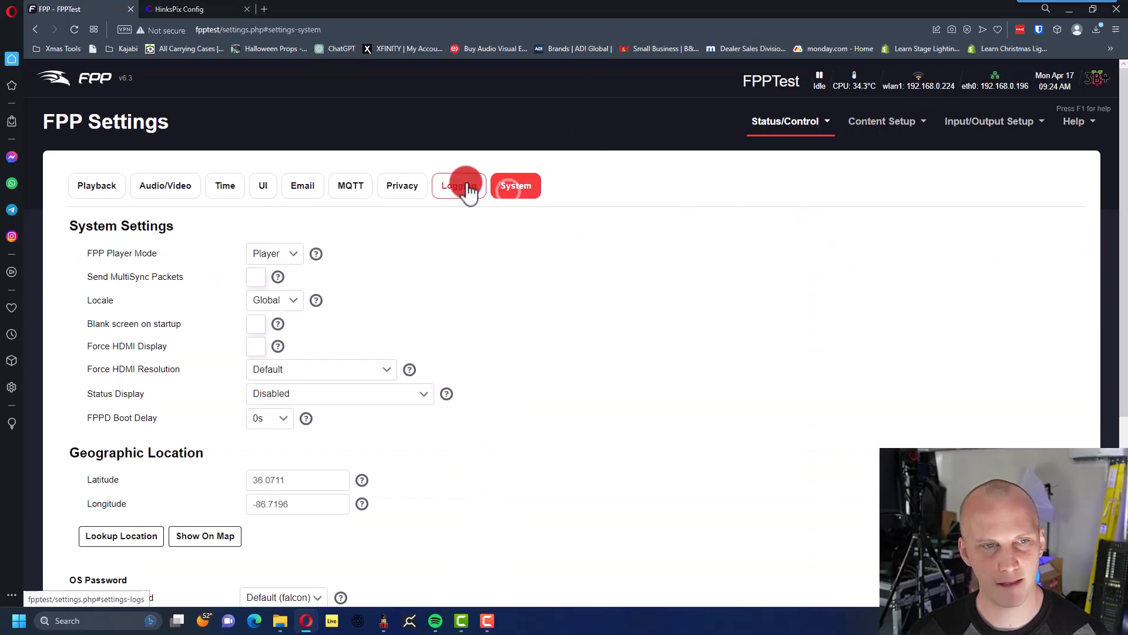
scroll(172, 408, down, 5)
scroll(174, 408, up, 5)
click(445, 187)
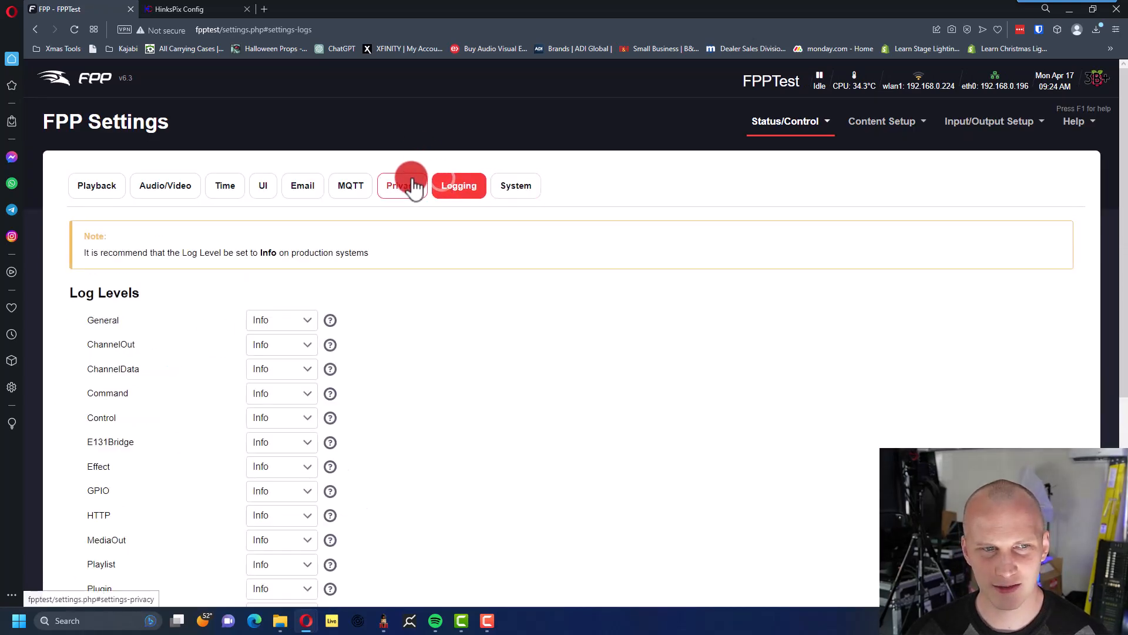
scroll(365, 272, down, 5)
scroll(366, 272, up, 5)
click(382, 193)
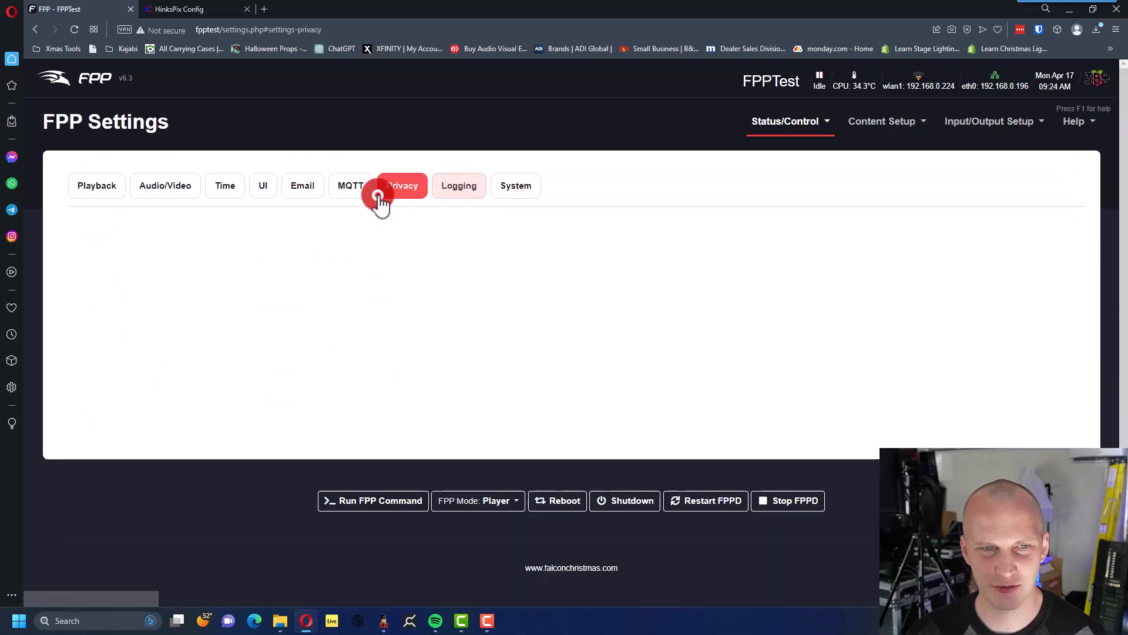
click(339, 188)
click(294, 186)
click(211, 185)
click(182, 187)
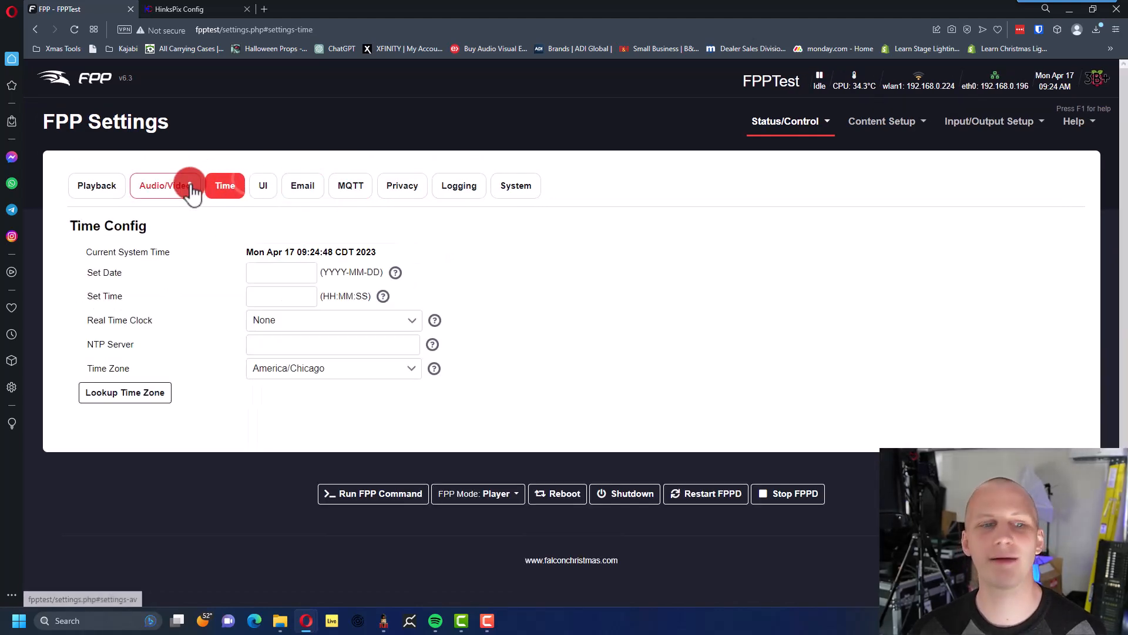
click(103, 187)
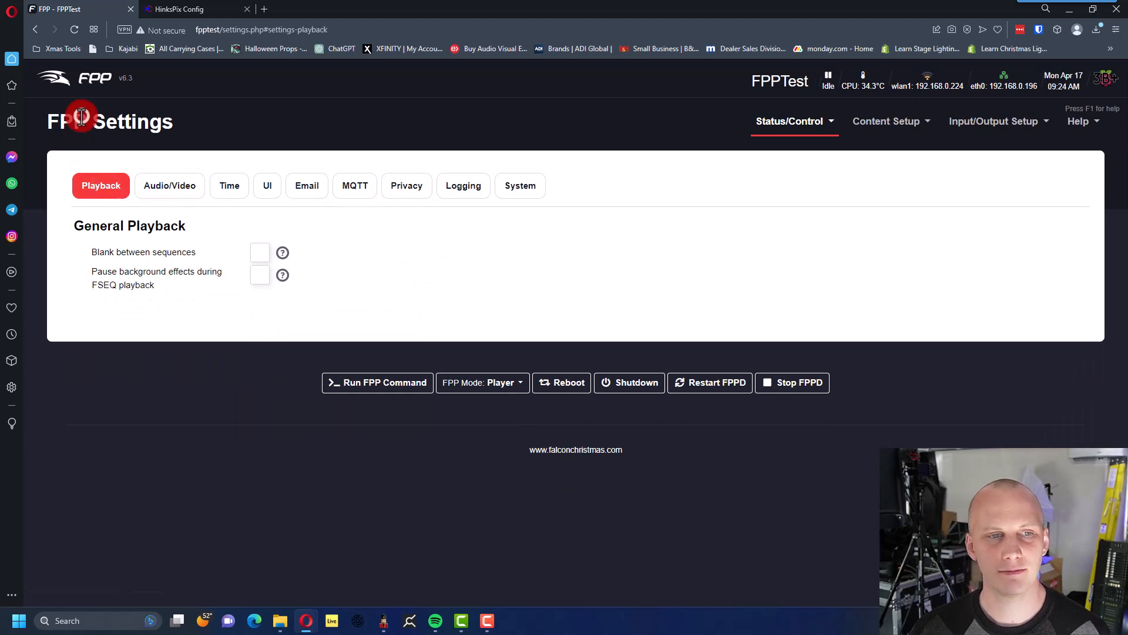
Return to the FPP Status page and check the wlan1 and eth0 IP addresses in the header.
click(83, 82)
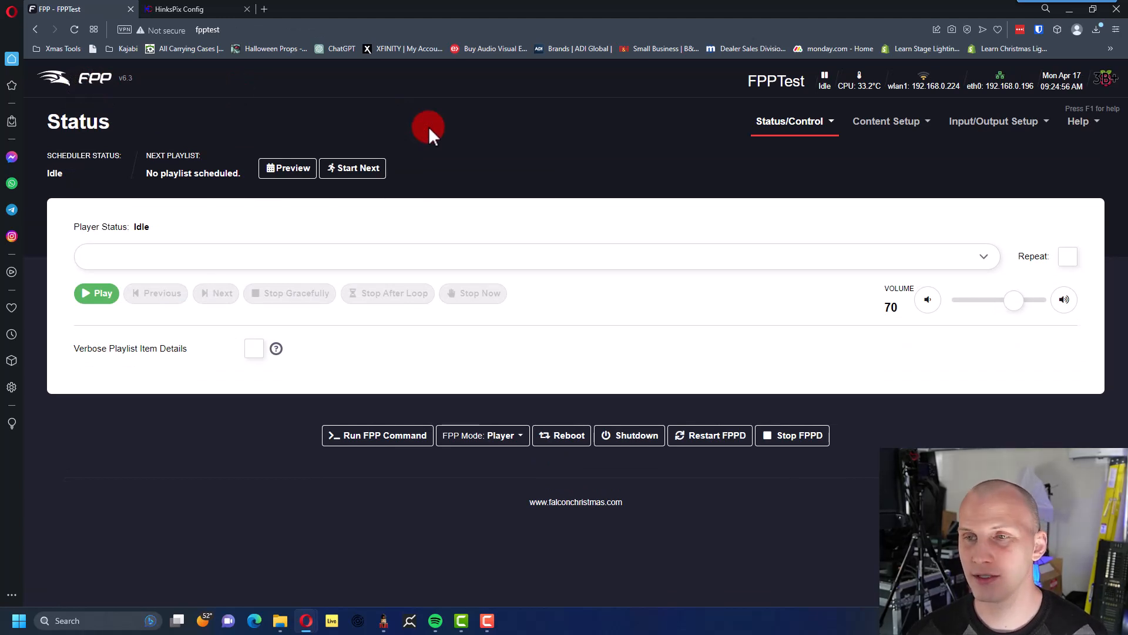
mouse_move(943, 82)
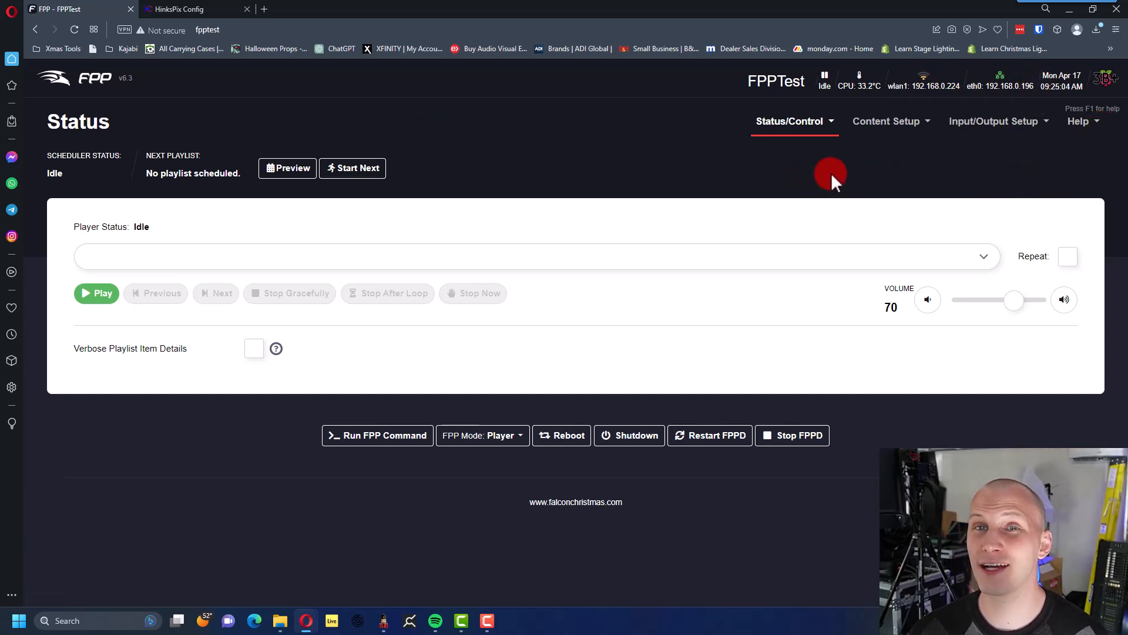
triple_click(930, 87)
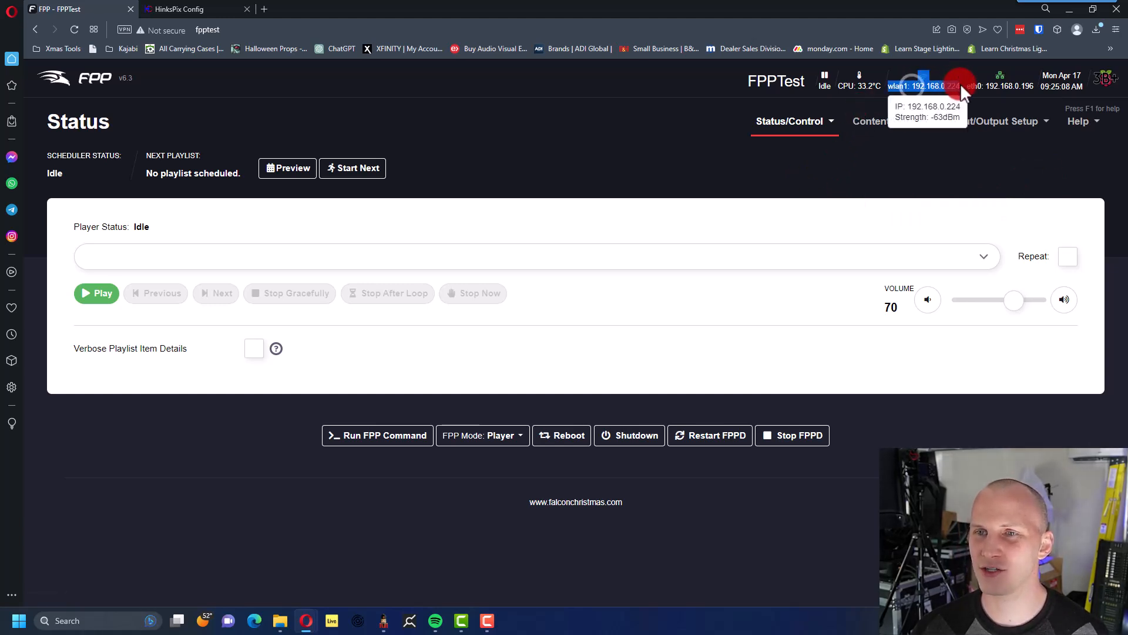
click(936, 86)
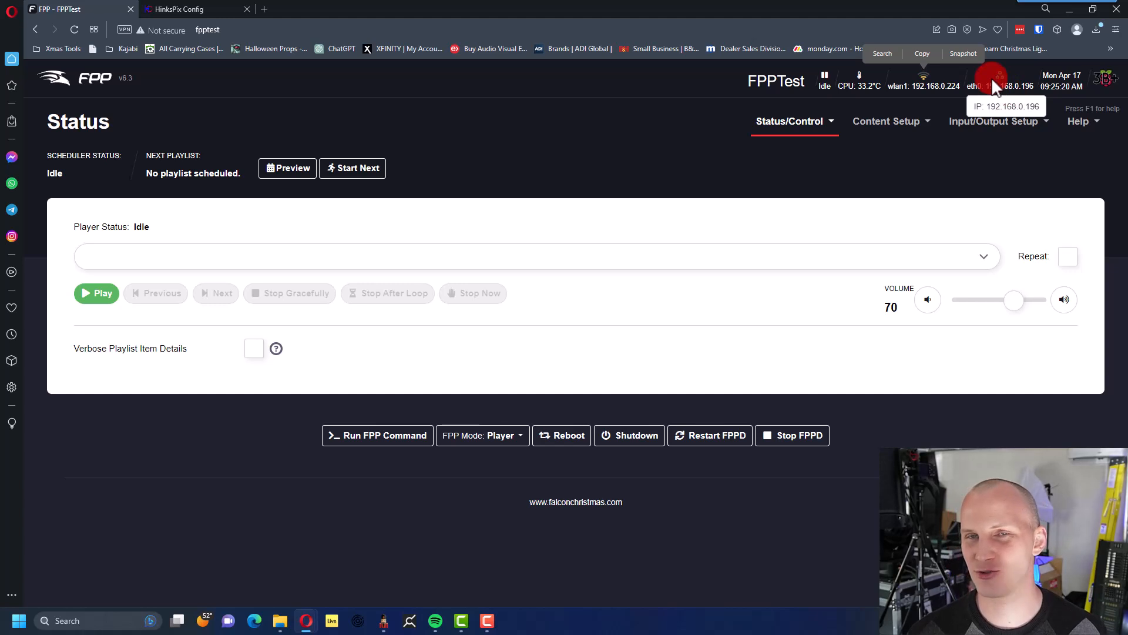
click(932, 120)
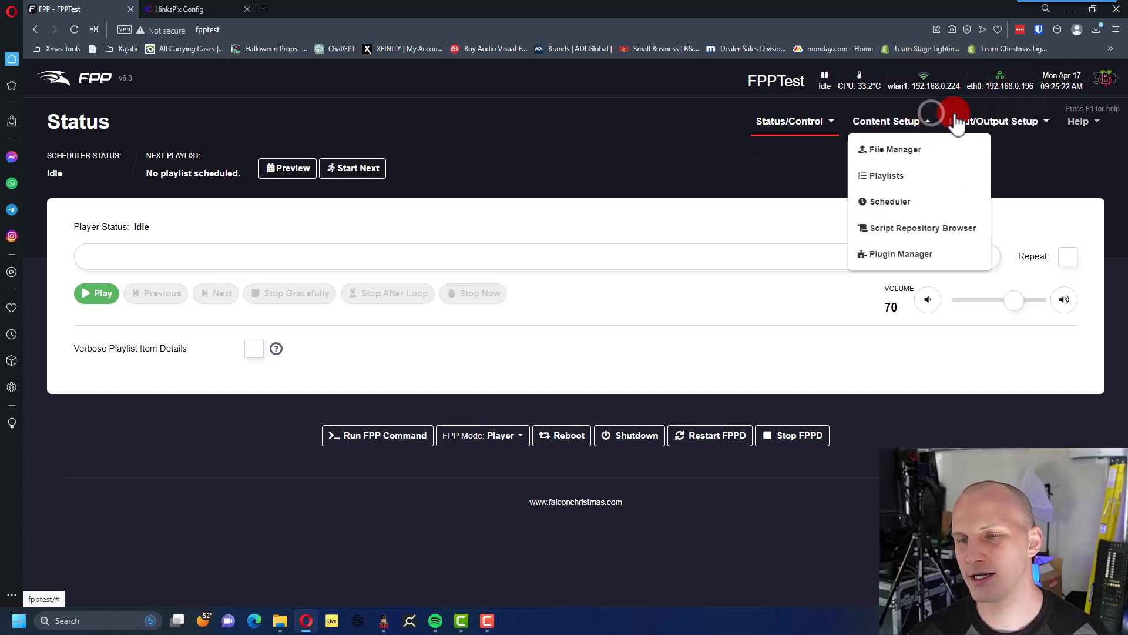
click(973, 120)
click(966, 205)
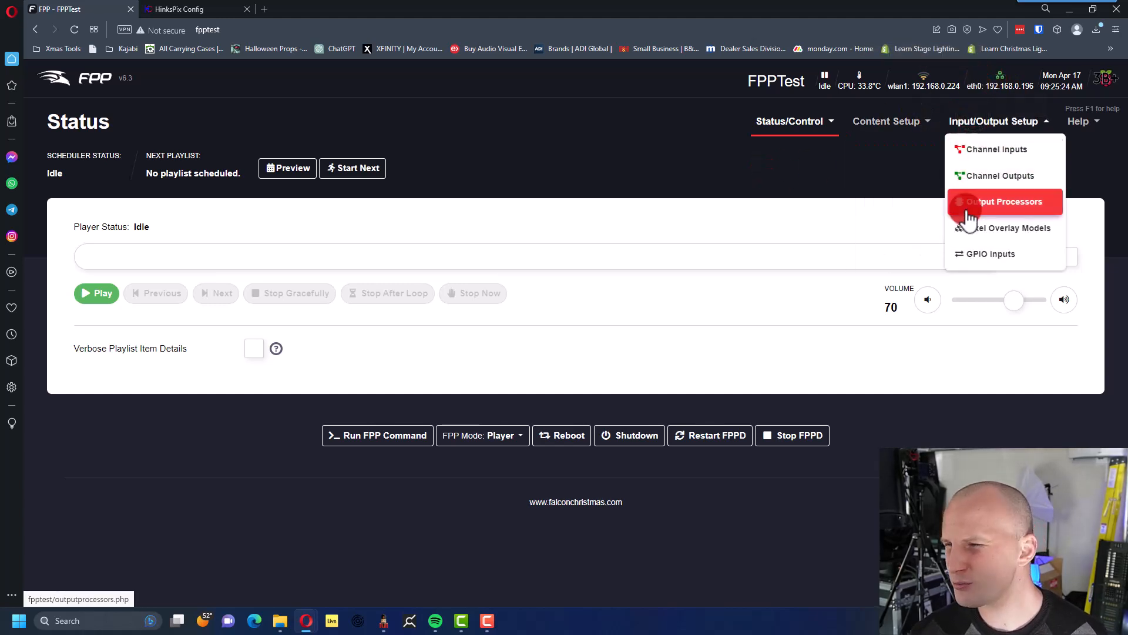
click(1078, 121)
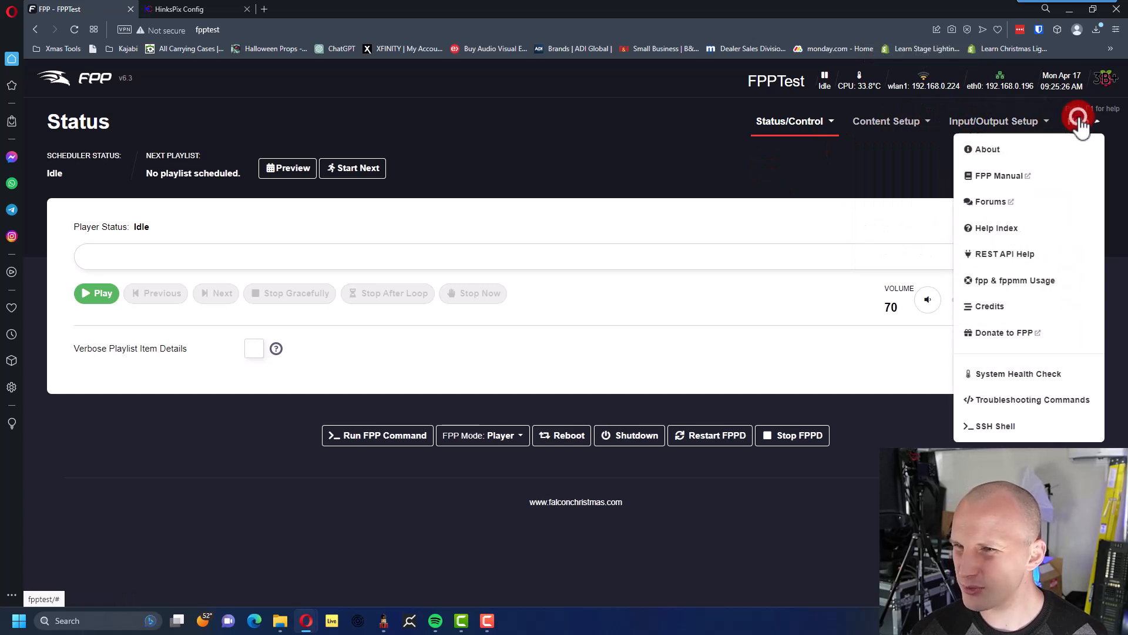
click(862, 150)
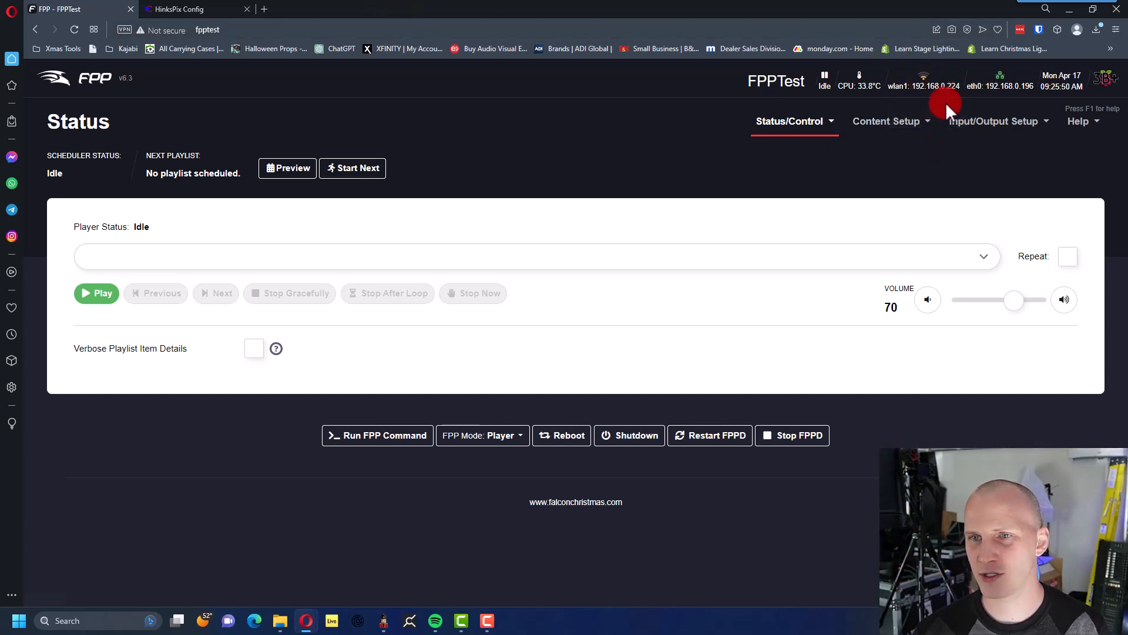
Highlight the wlan1 IP address in the header of the FPP Status page to read it.
double_click(915, 88)
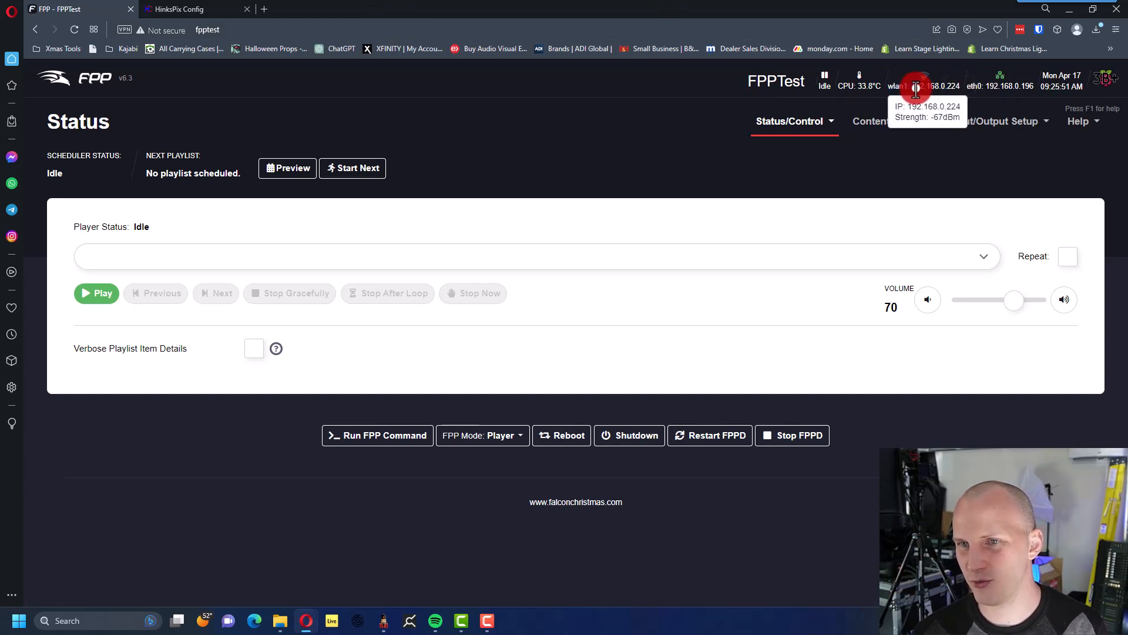
mouse_move(915, 87)
mouse_down()
mouse_move(956, 86)
mouse_move(915, 87)
mouse_up()
click(960, 86)
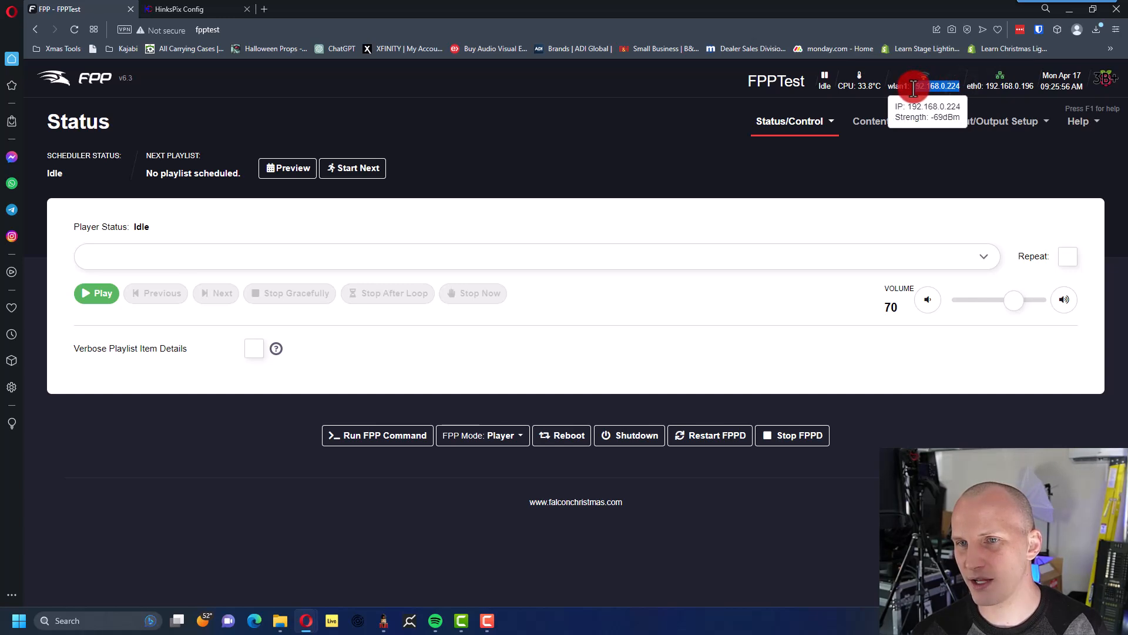
click(937, 68)
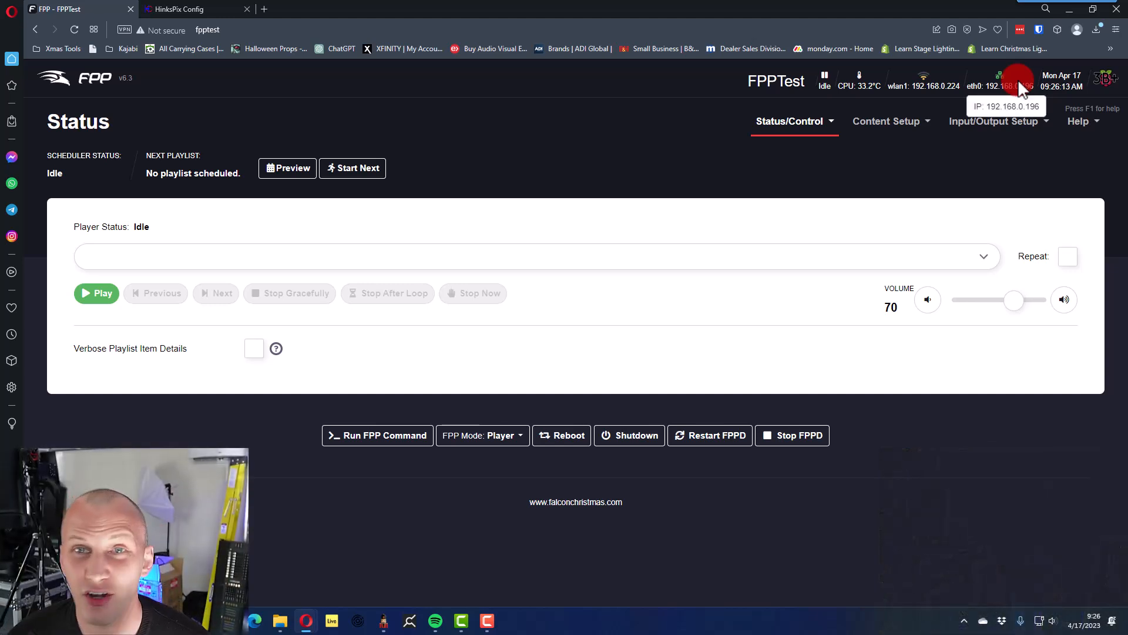
click(881, 154)
Reload the FPP Status page and try to load 192.168.0.225 in its place, dismissing the file save dialog.
click(69, 25)
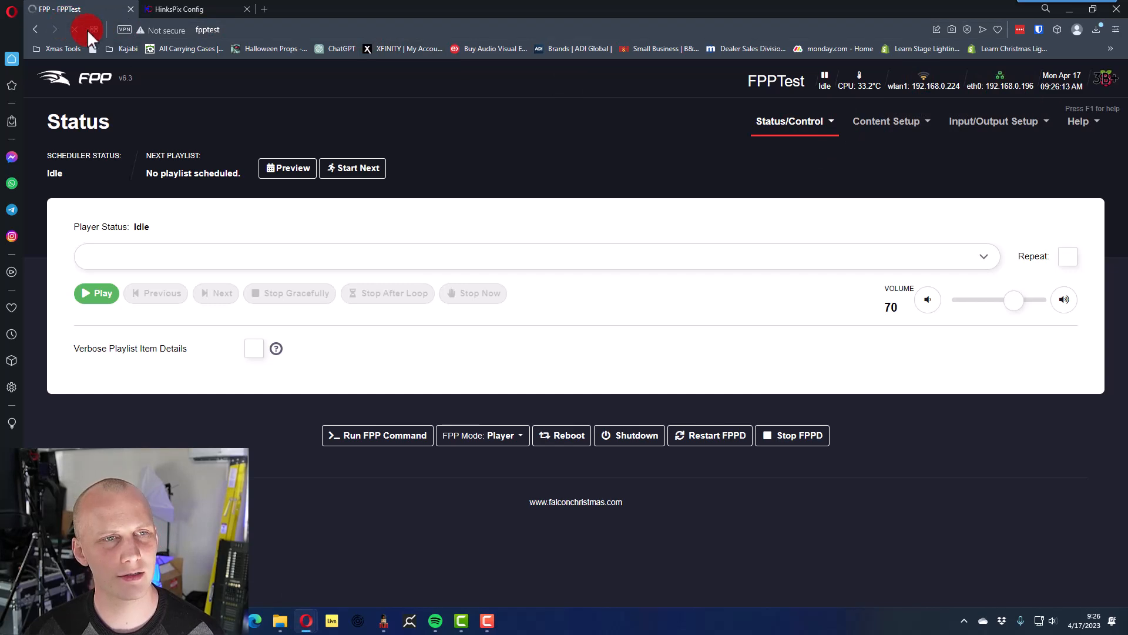
click(209, 27)
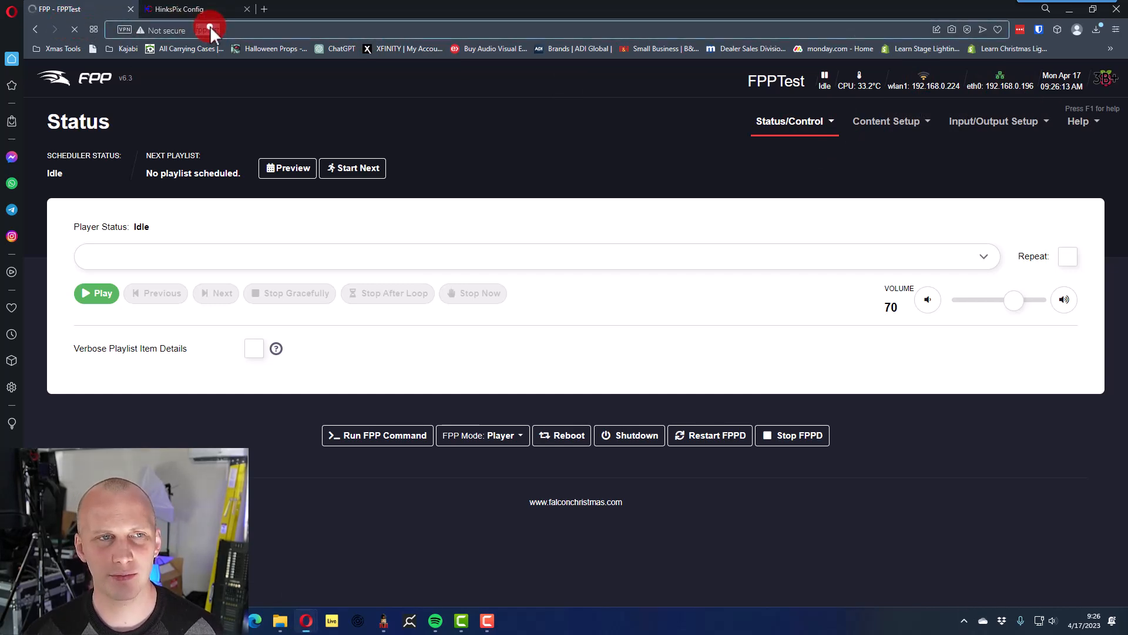
text(192.168.)
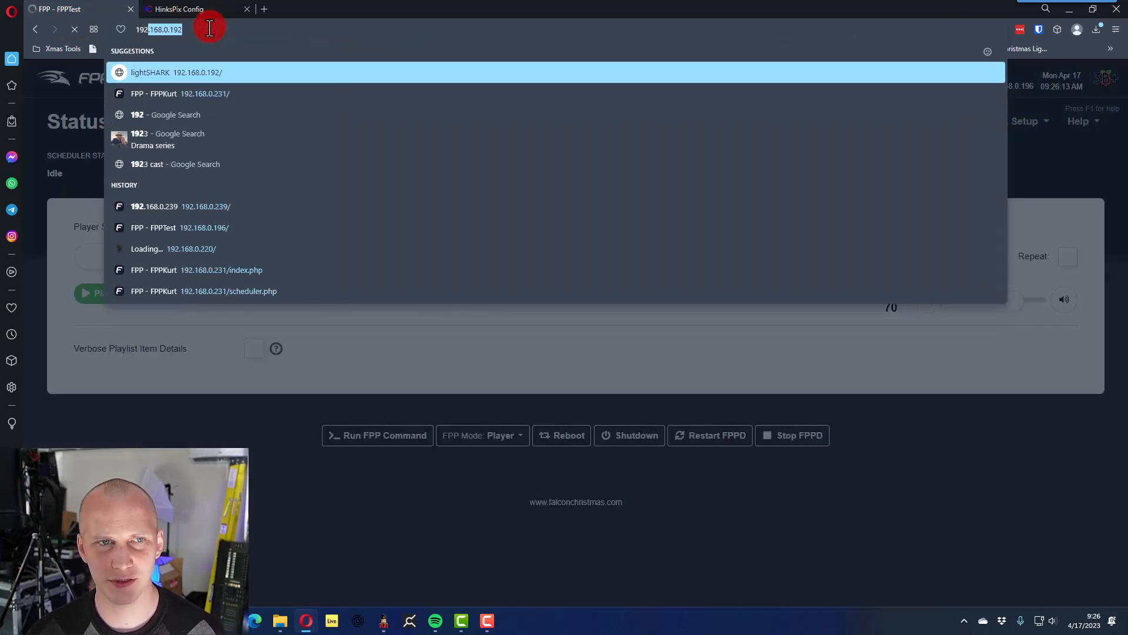
text(0.225)
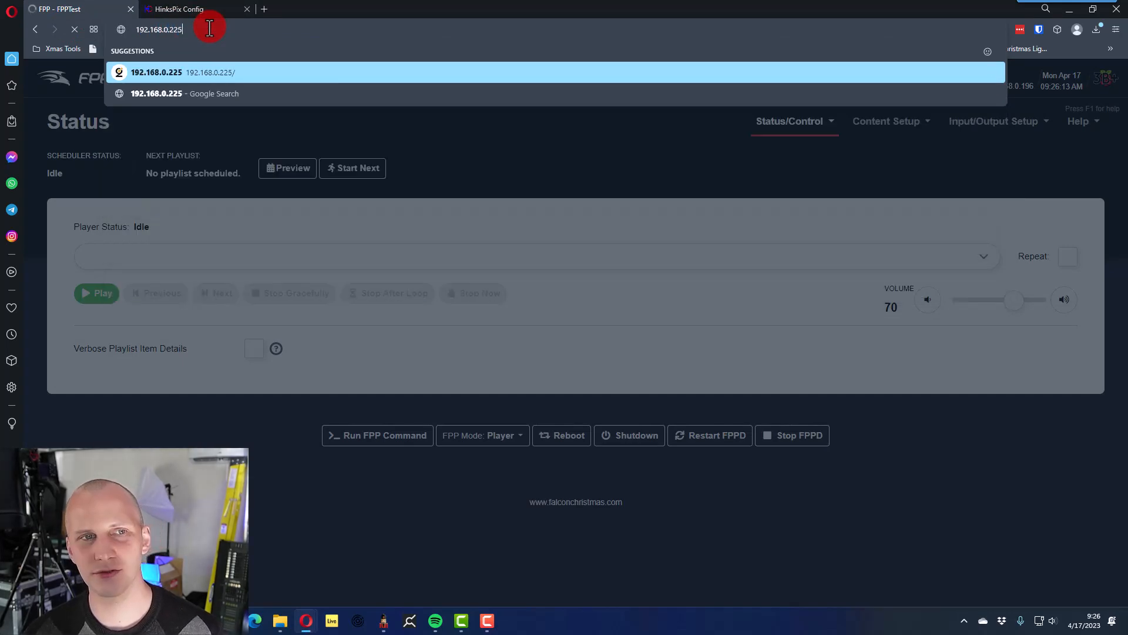
key(Return)
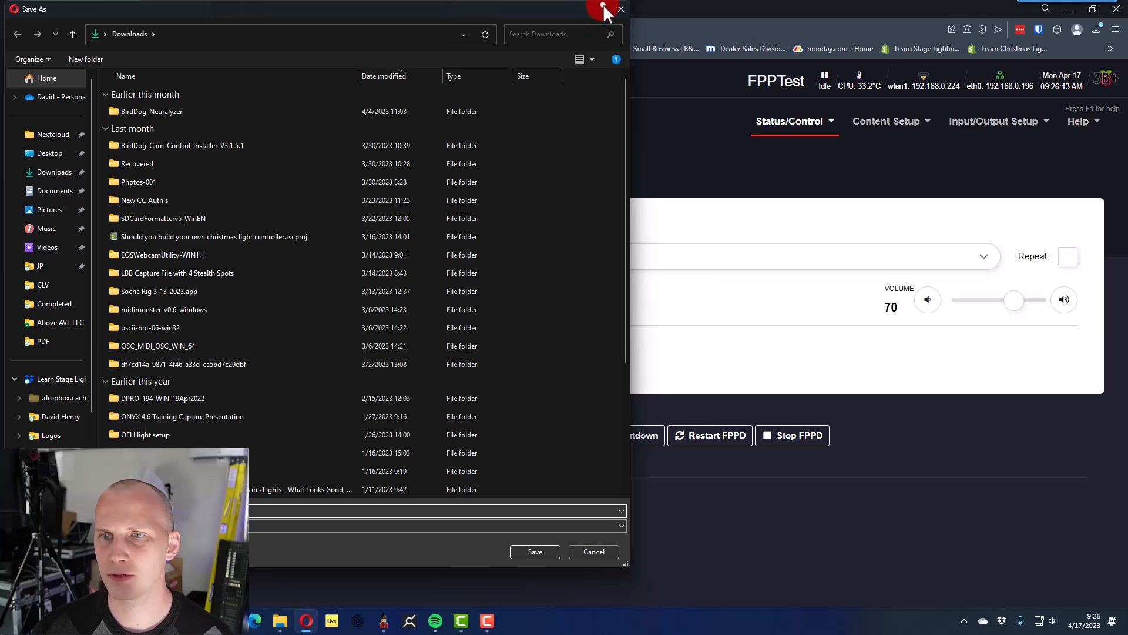
click(614, 8)
Correct the browser address to FPP's wlan1 address, 192.168.0.224, and load it.
click(264, 31)
key(BackSpace)
text(4)
key(Return)
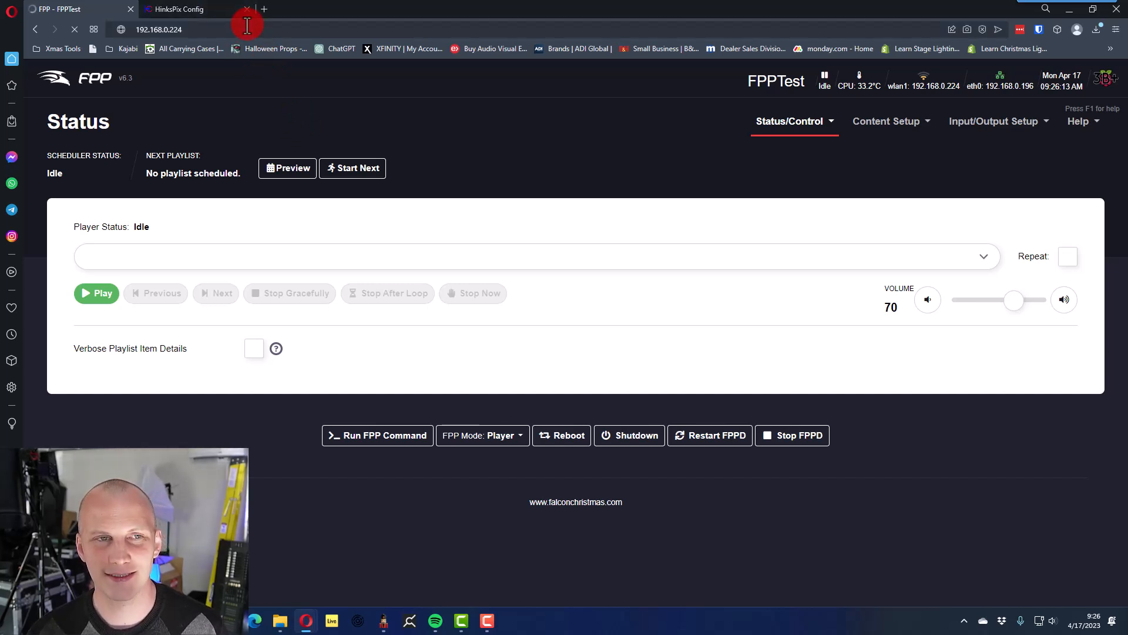
Look at the HinksPix Config page at 192.168.0.107 and return to the FPP page at 192.168.0.224.
key(alt+Tab)
key(alt+Tab)
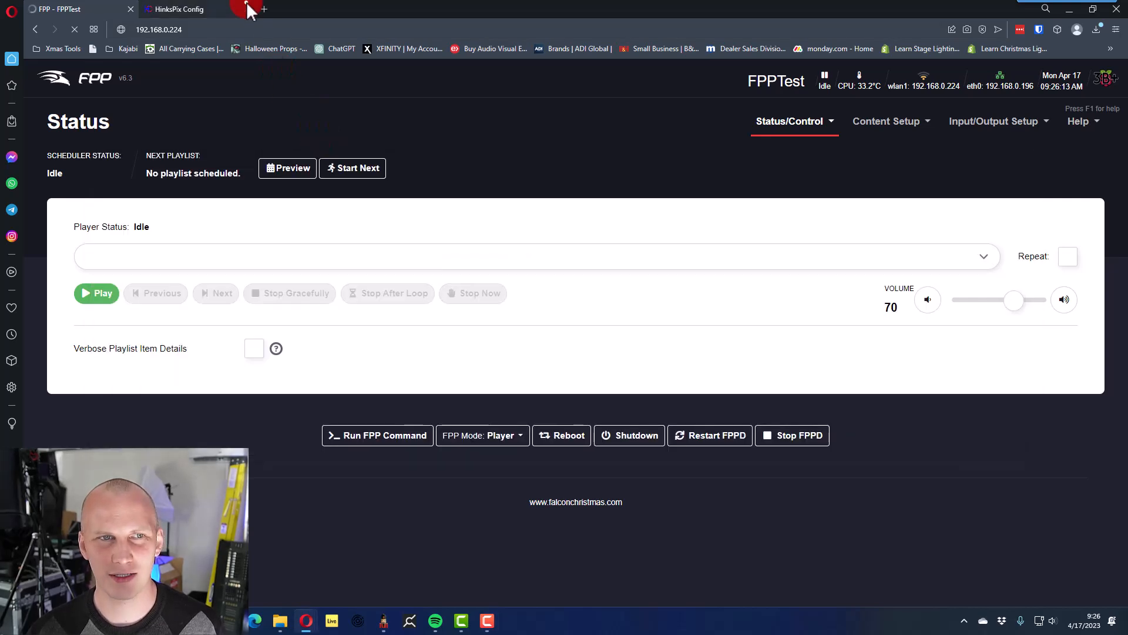
click(241, 8)
click(320, 204)
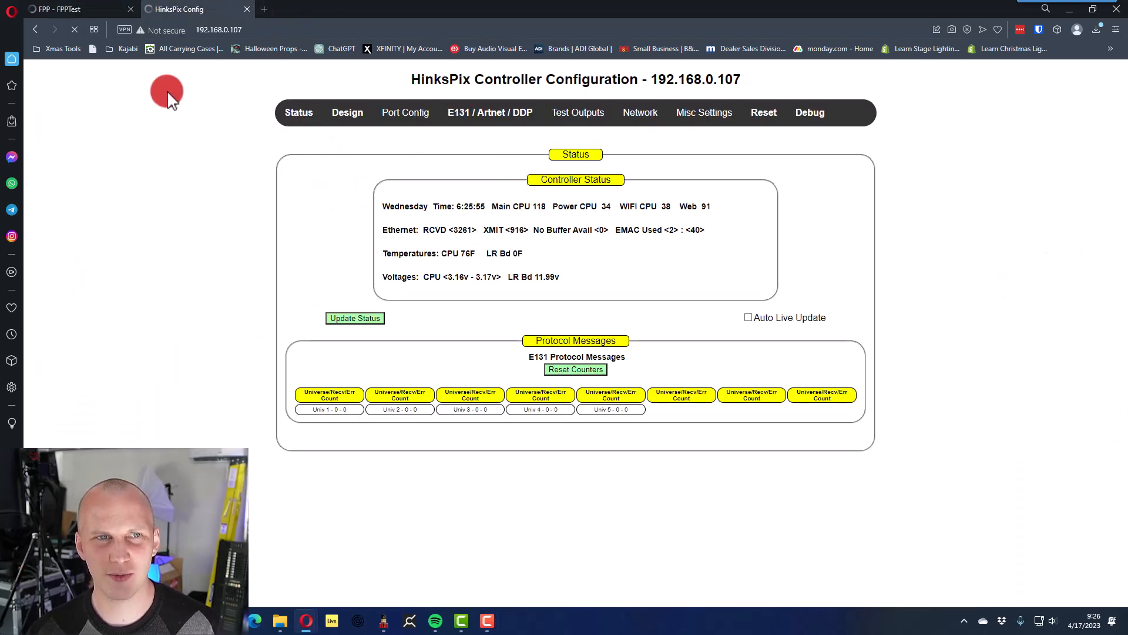
click(263, 30)
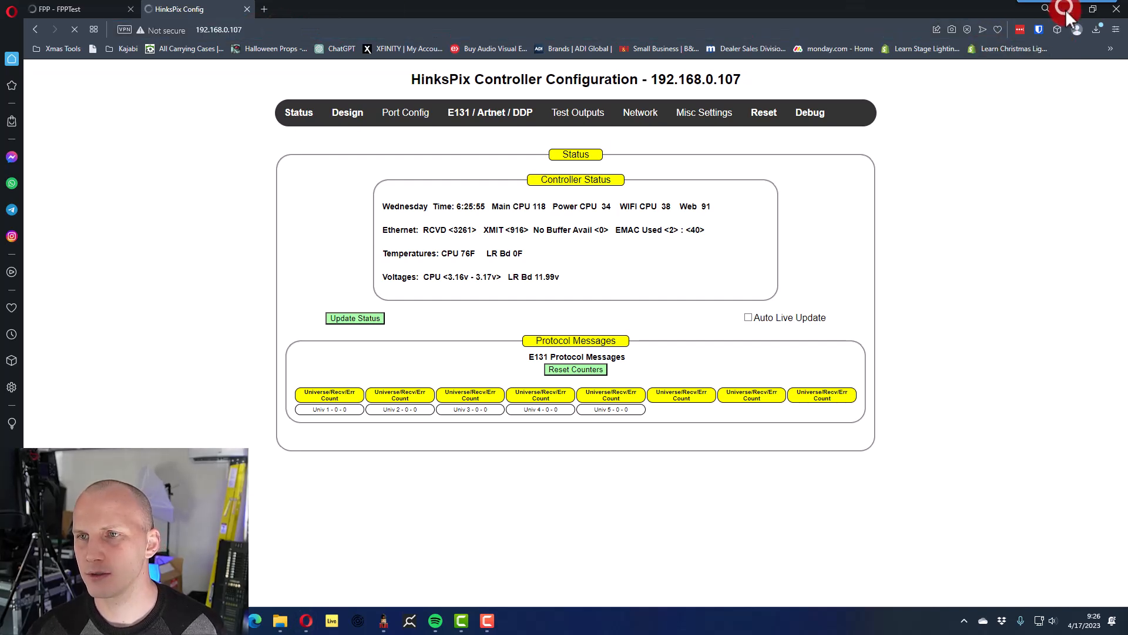
click(83, 9)
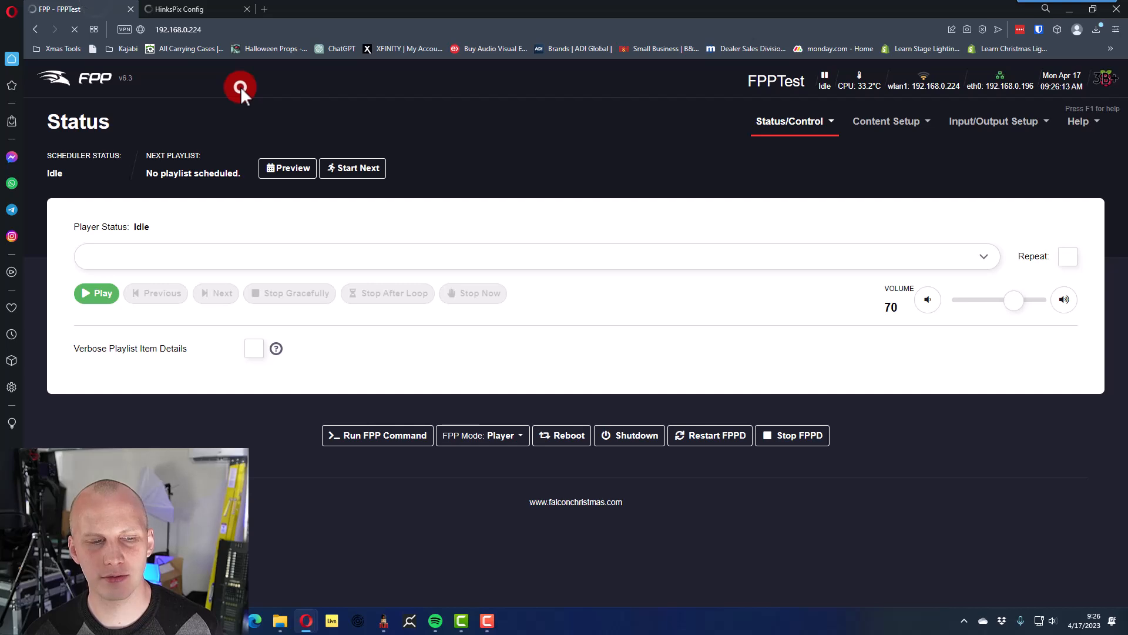
Switch to xLights and delete both existing controllers, FPPTest and FPPTest_1, confirming the deletion.
key(alt+Tab)
key(alt+Tab)
key(alt+Tab)
key(alt+Tab)
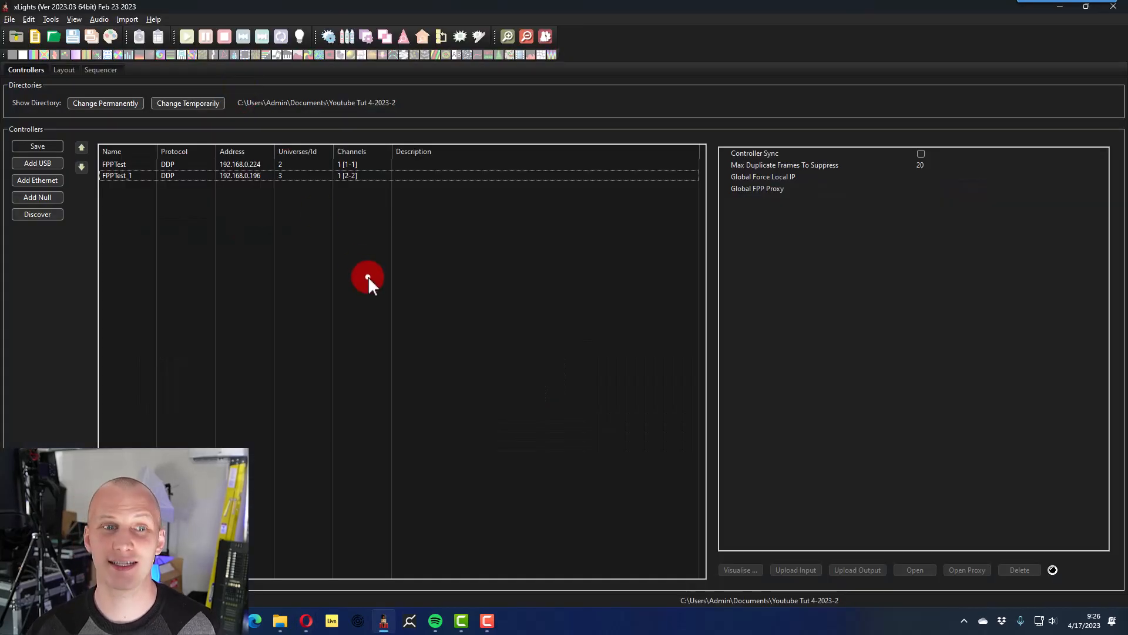
click(276, 174)
click(257, 162)
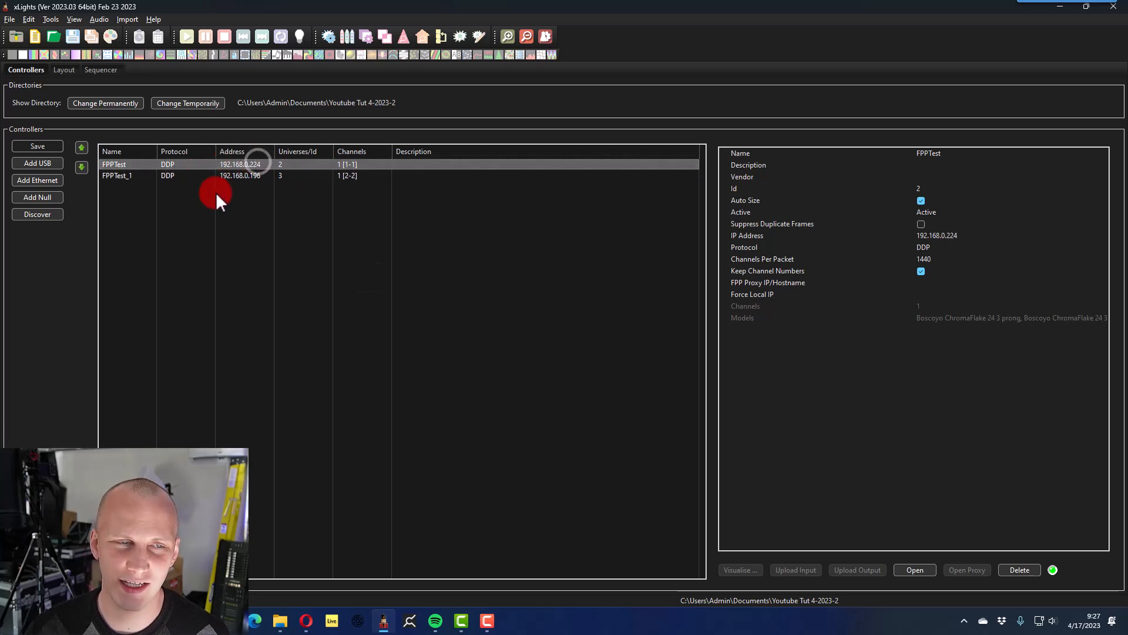
drag(214, 195, 167, 154)
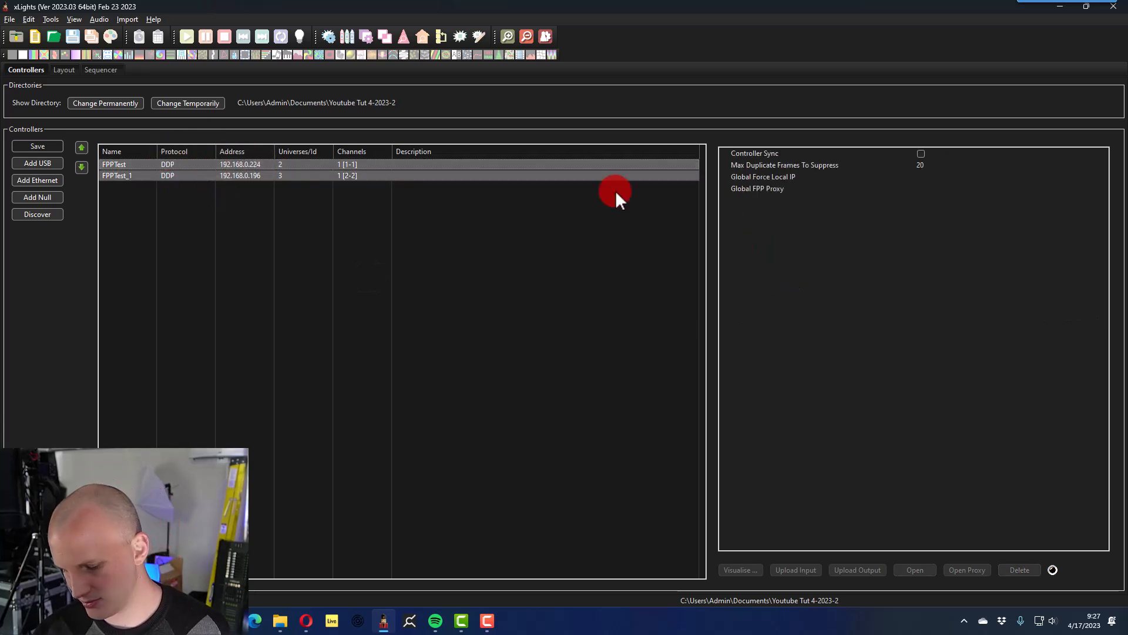
key(Delete)
key(Return)
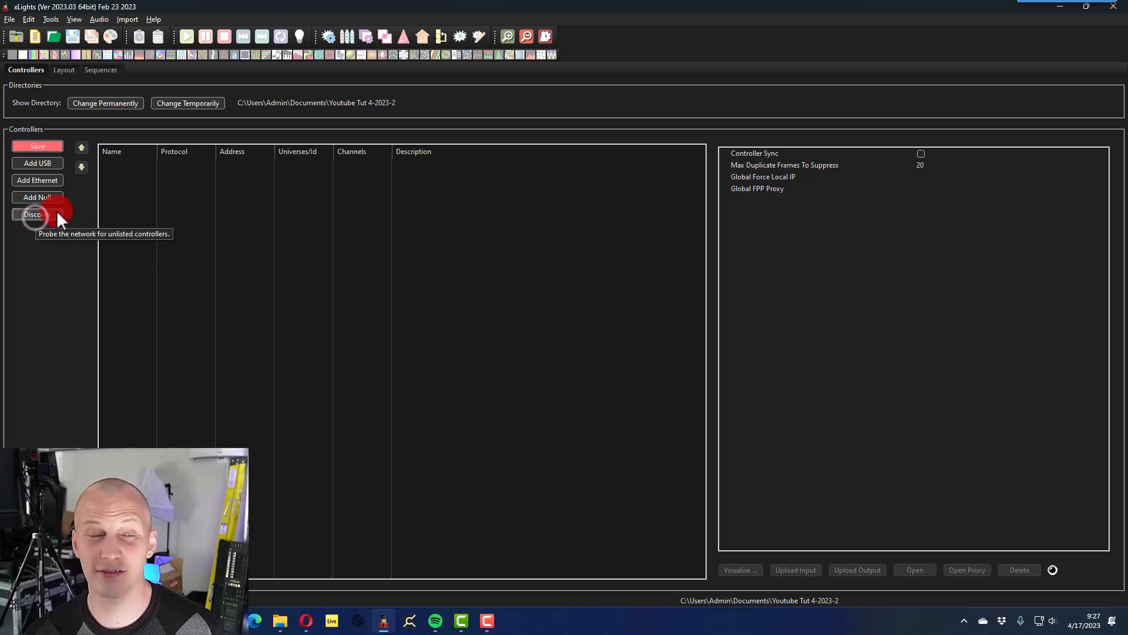
Discover the controllers on the network, declining to update the IP address of a mismatched existing controller.
click(381, 192)
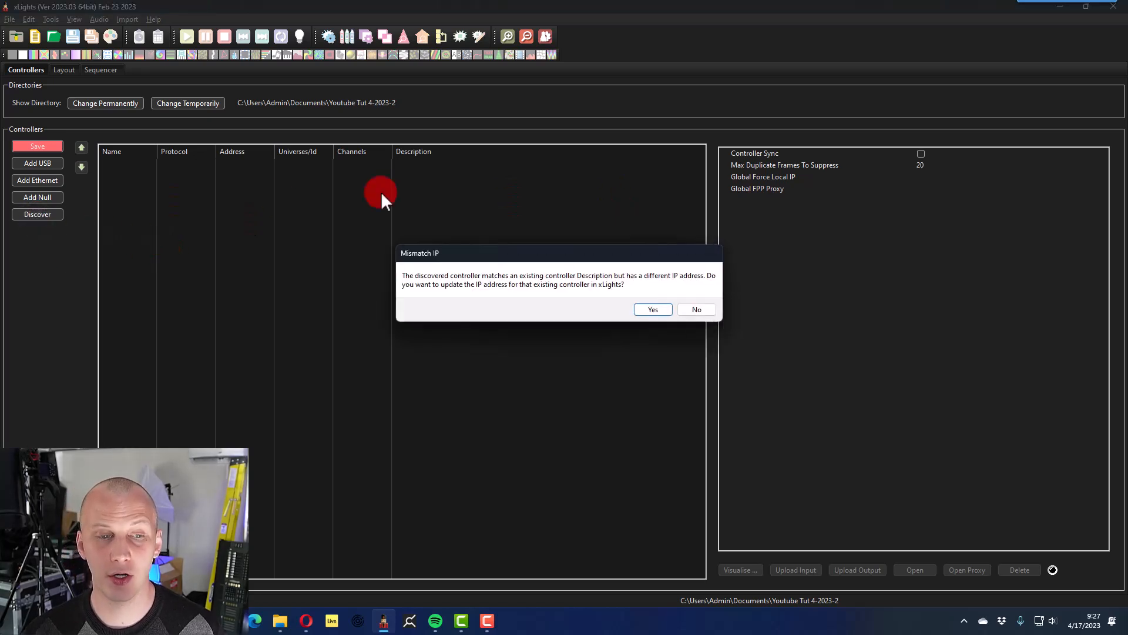
click(705, 309)
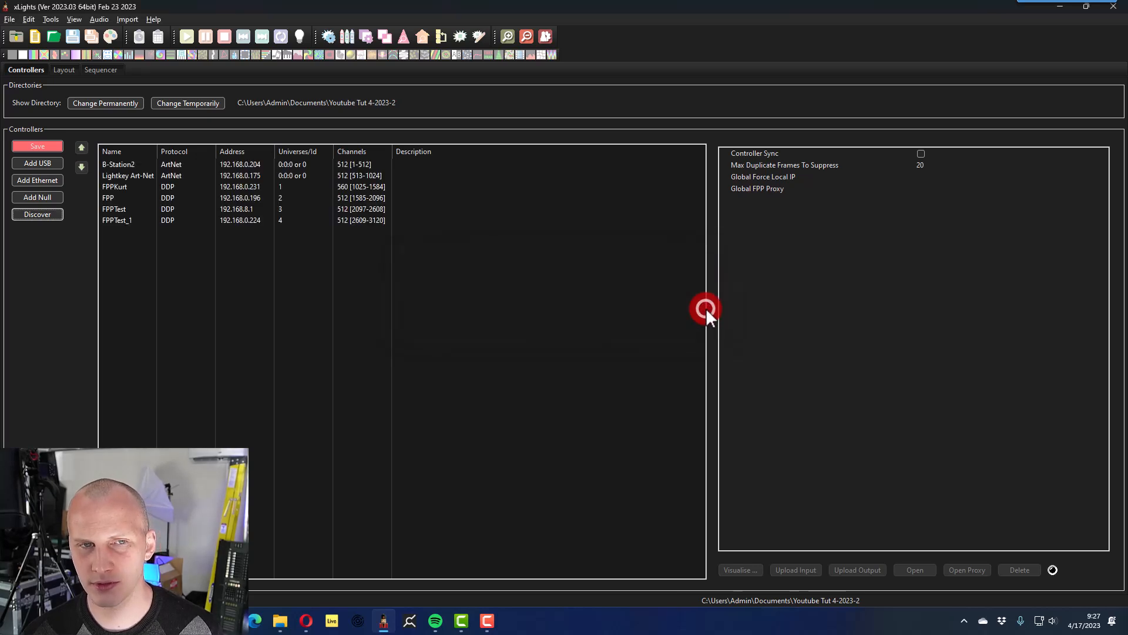
Delete all discovered controllers except FPPTest_1 at 192.168.0.224 and save the controller setup.
click(147, 209)
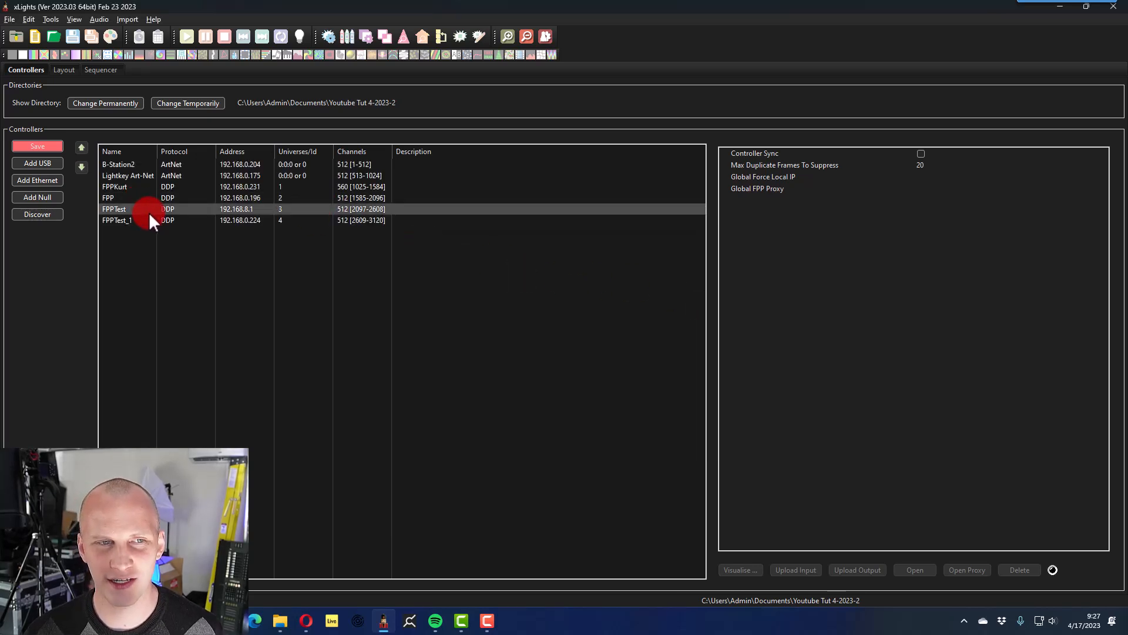
drag(149, 213, 150, 168)
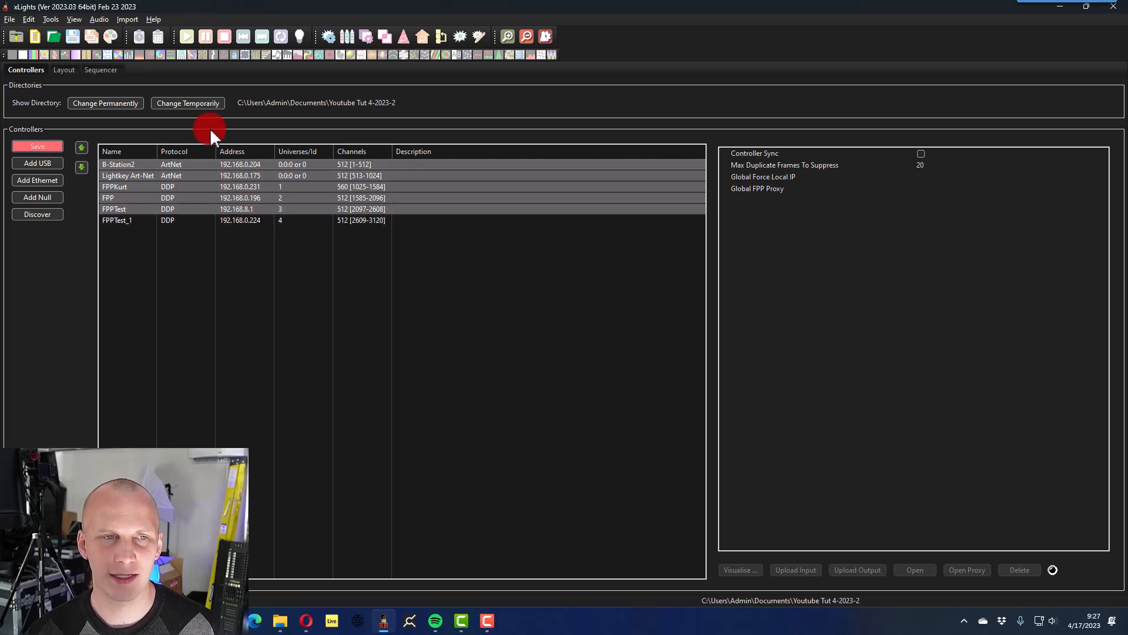
key(Delete)
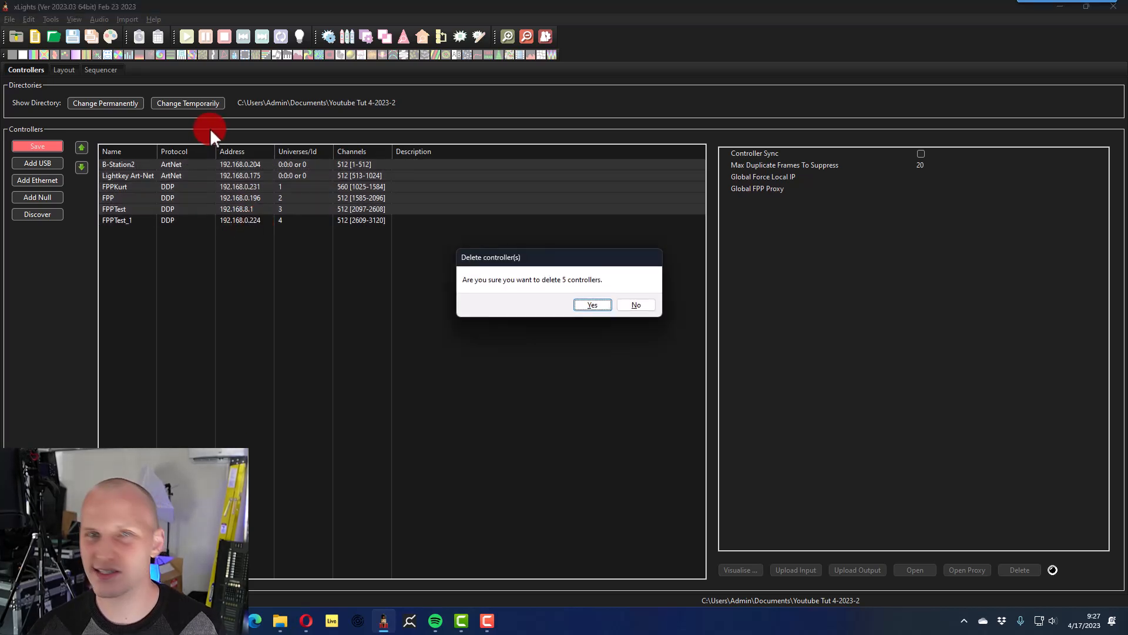
key(Return)
click(228, 160)
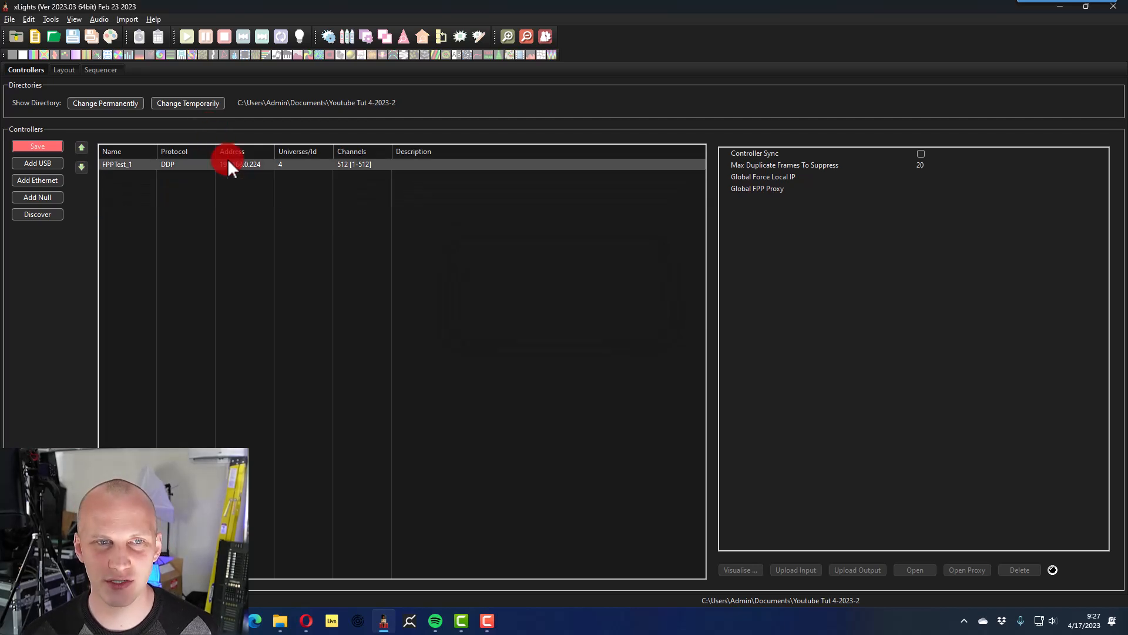
click(56, 145)
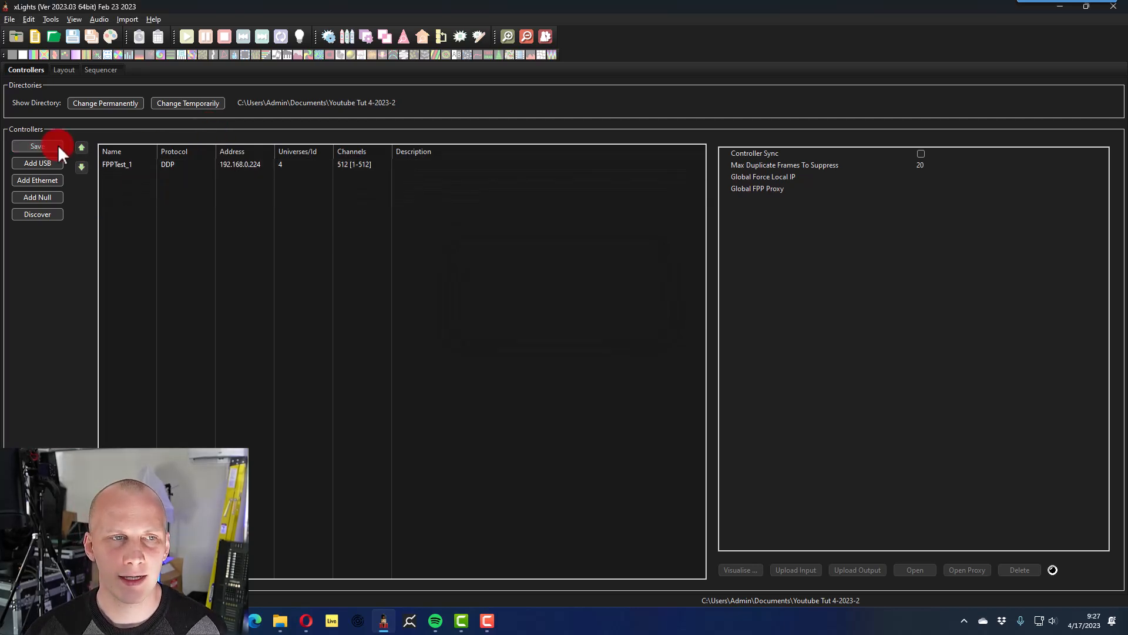
Check the FPPTest_1 controller's connection status in xLights against its page at 192.168.0.224 in the browser.
click(195, 165)
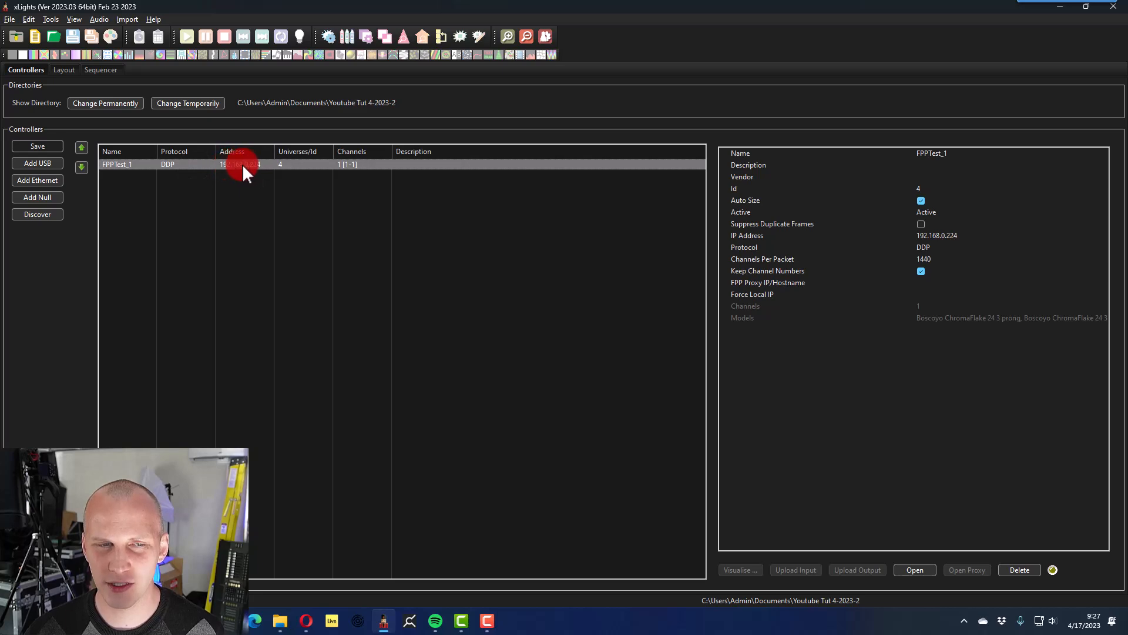
key(alt+Tab)
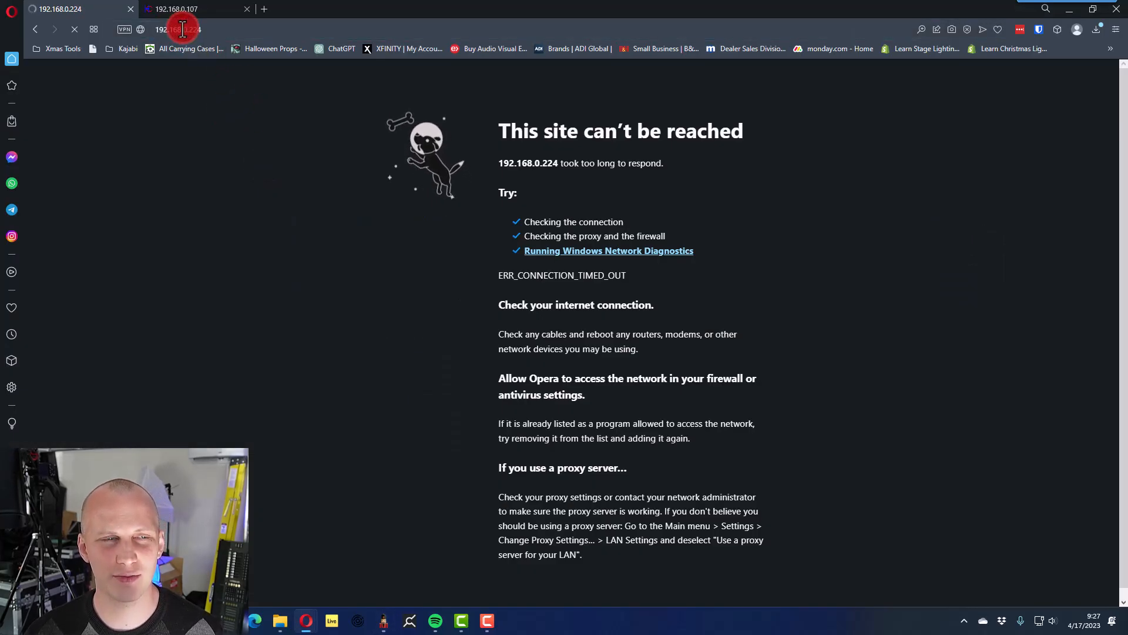
key(alt+Tab)
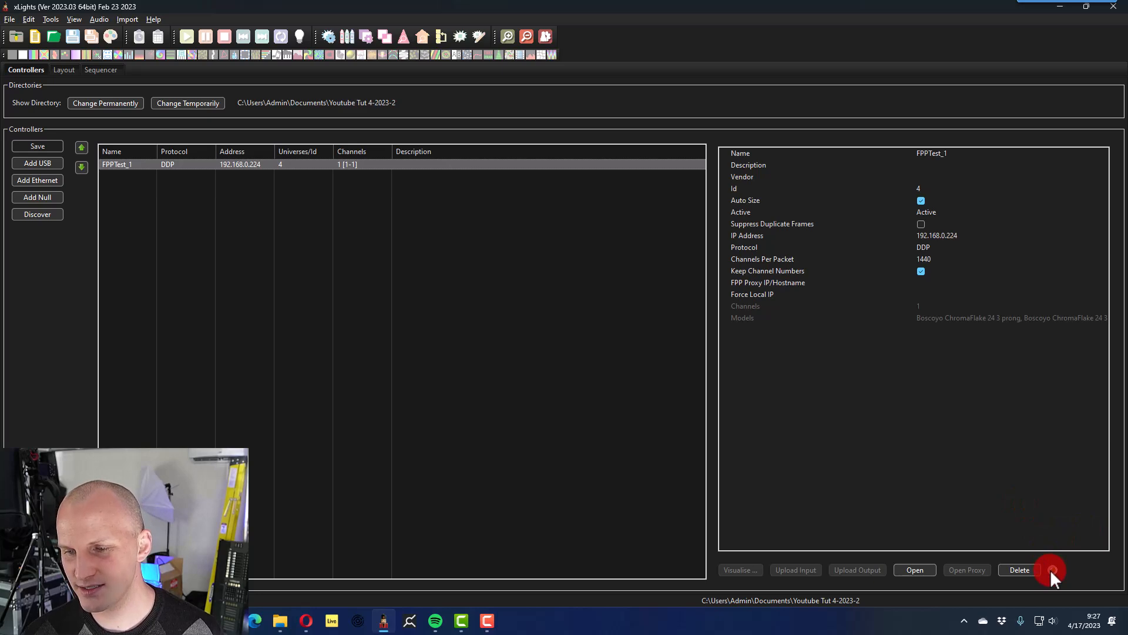
key(alt+Tab)
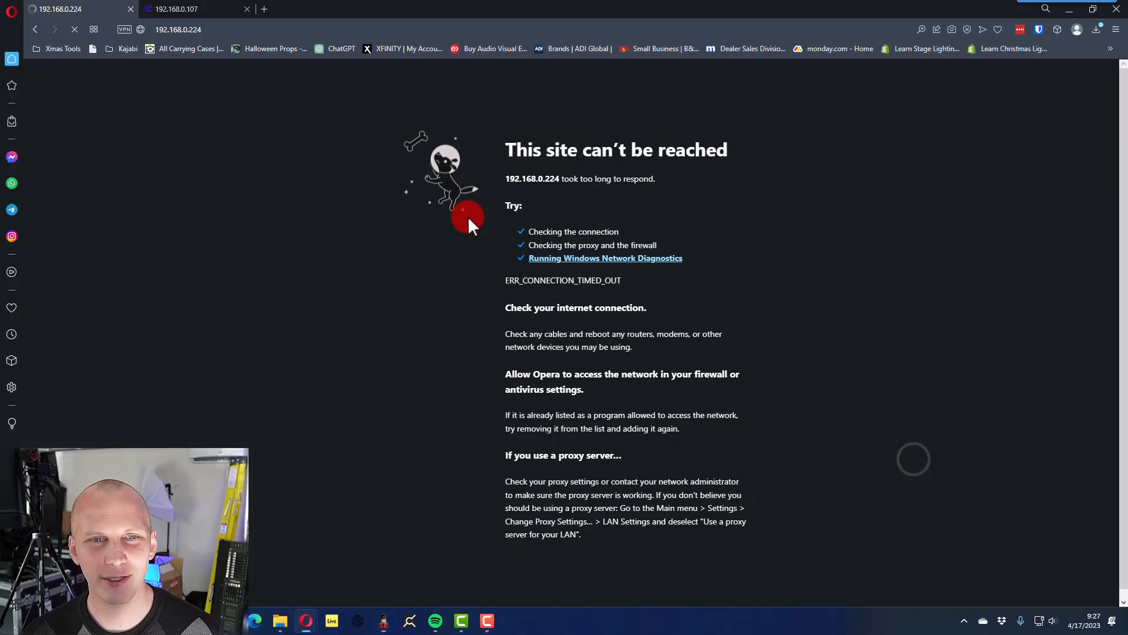
key(alt+Tab)
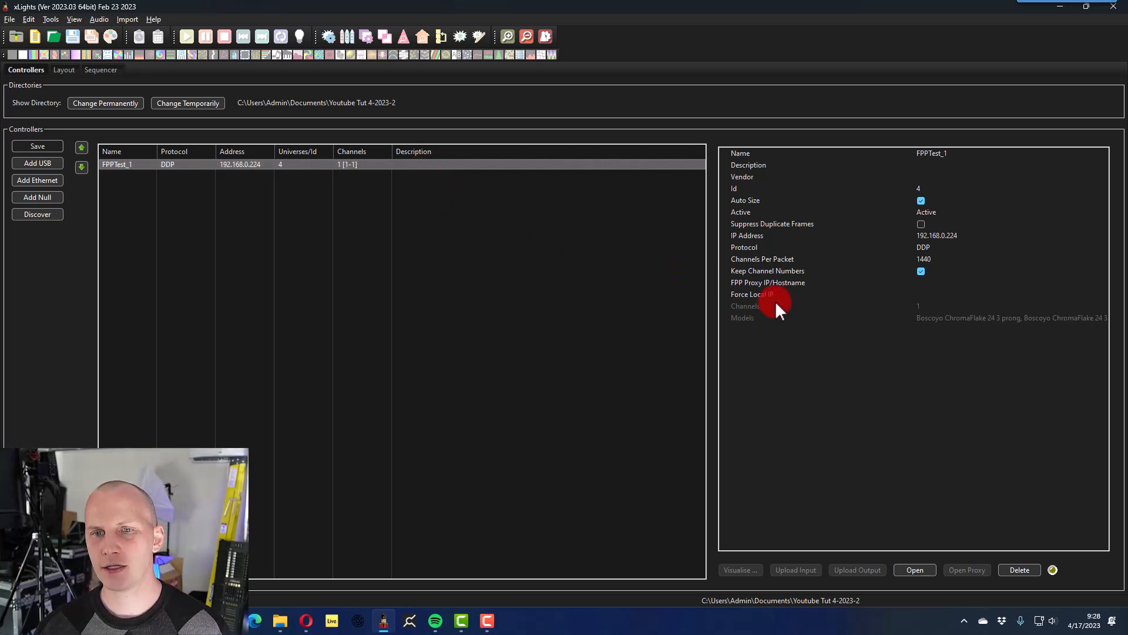
Add an Ethernet controller with vendor HinksPix and model PRO.
click(48, 179)
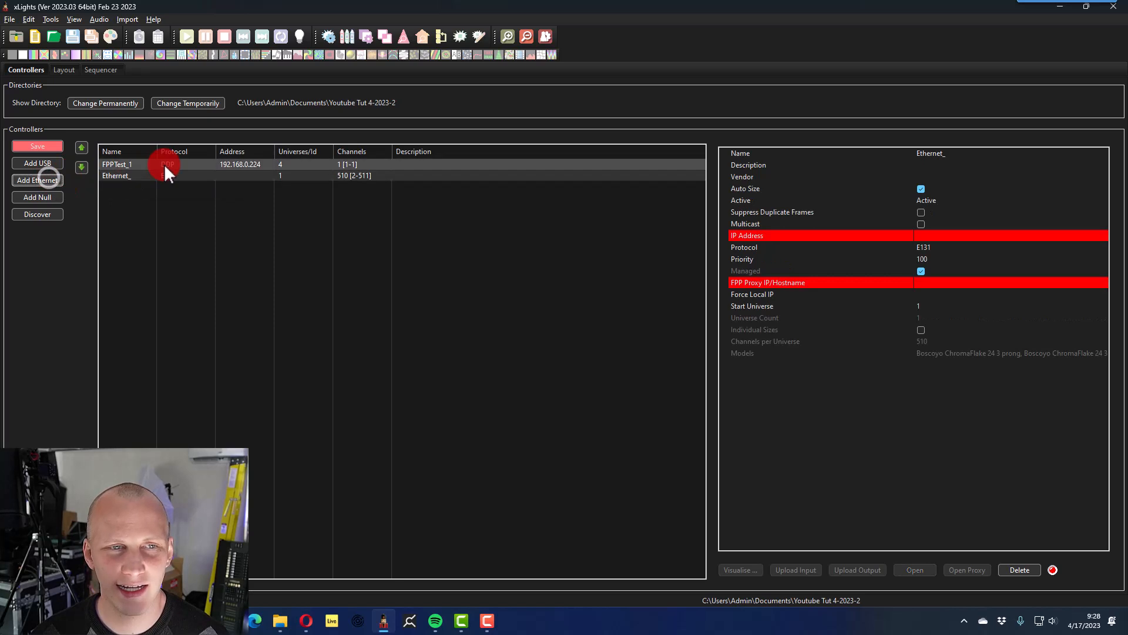
click(920, 182)
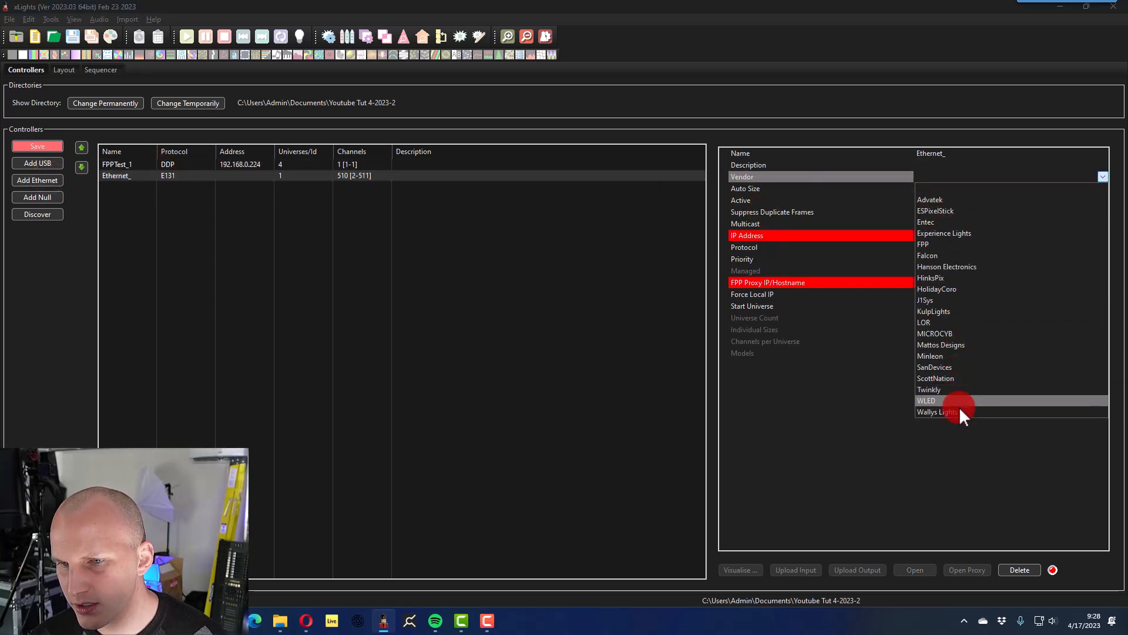
click(948, 276)
click(935, 191)
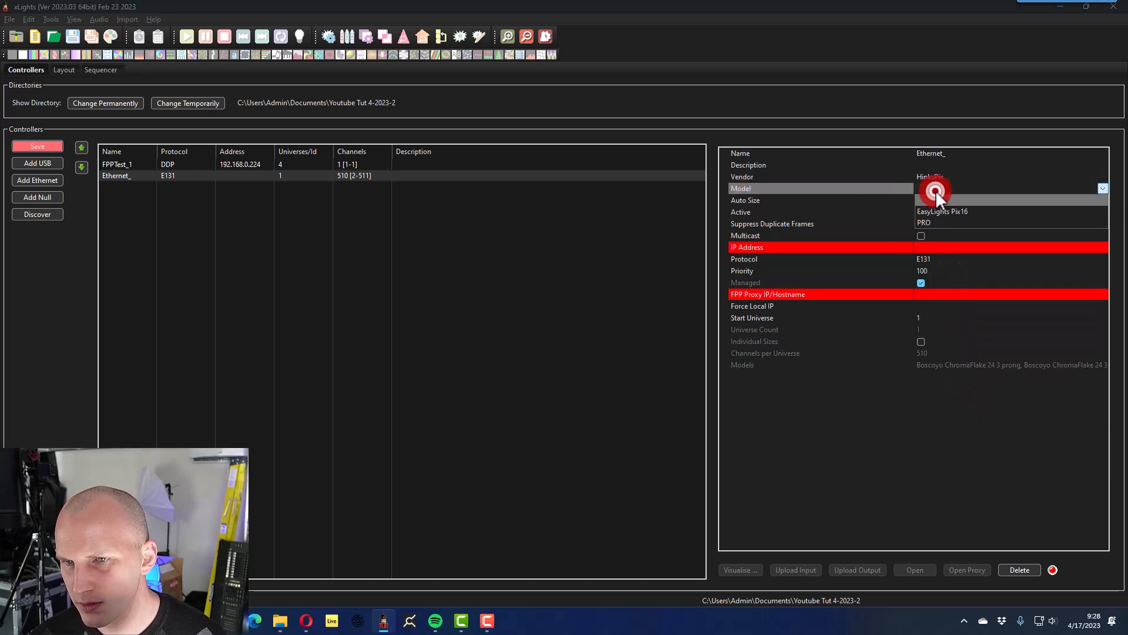
click(946, 220)
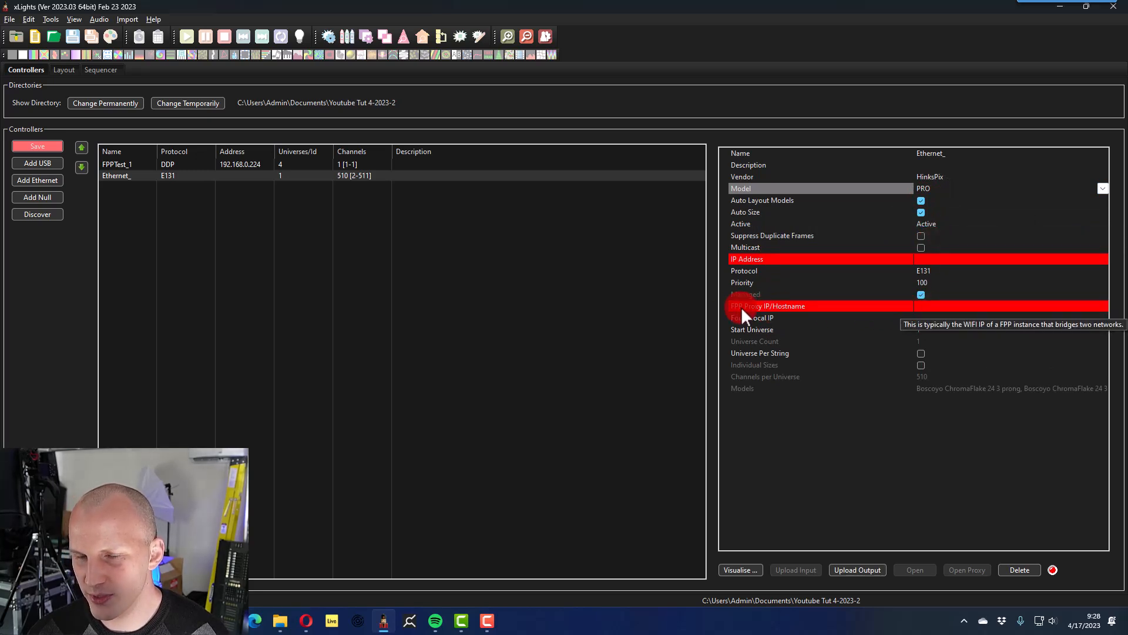
Set the HinksPix controller's FPP Proxy IP/Hostname to 192.168.0.224 and save.
click(931, 308)
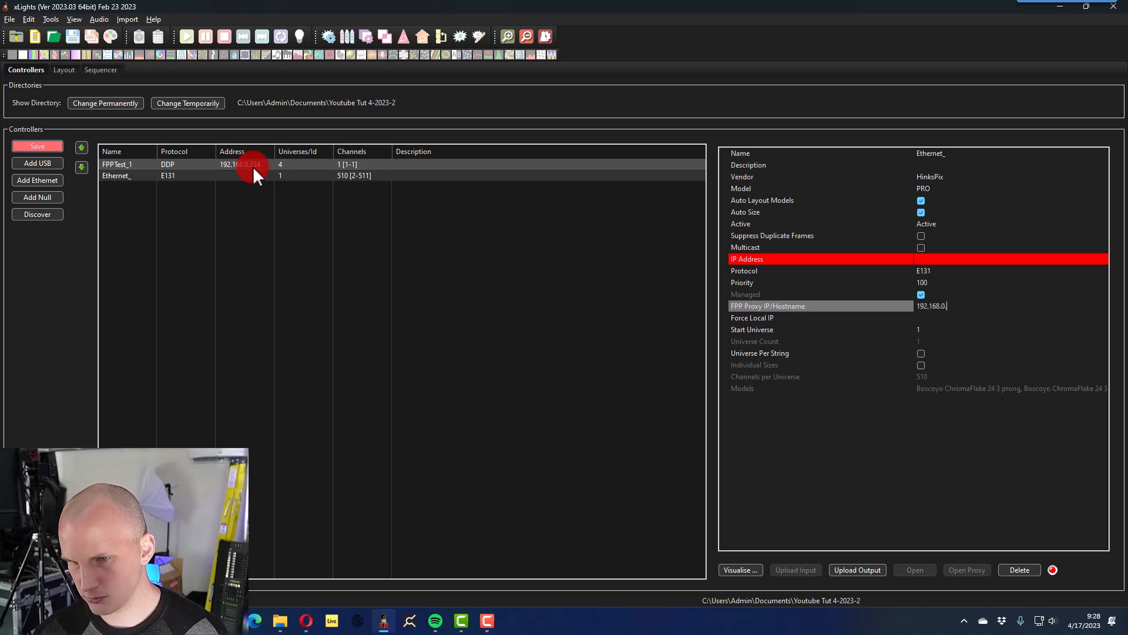
text(4)
key(Return)
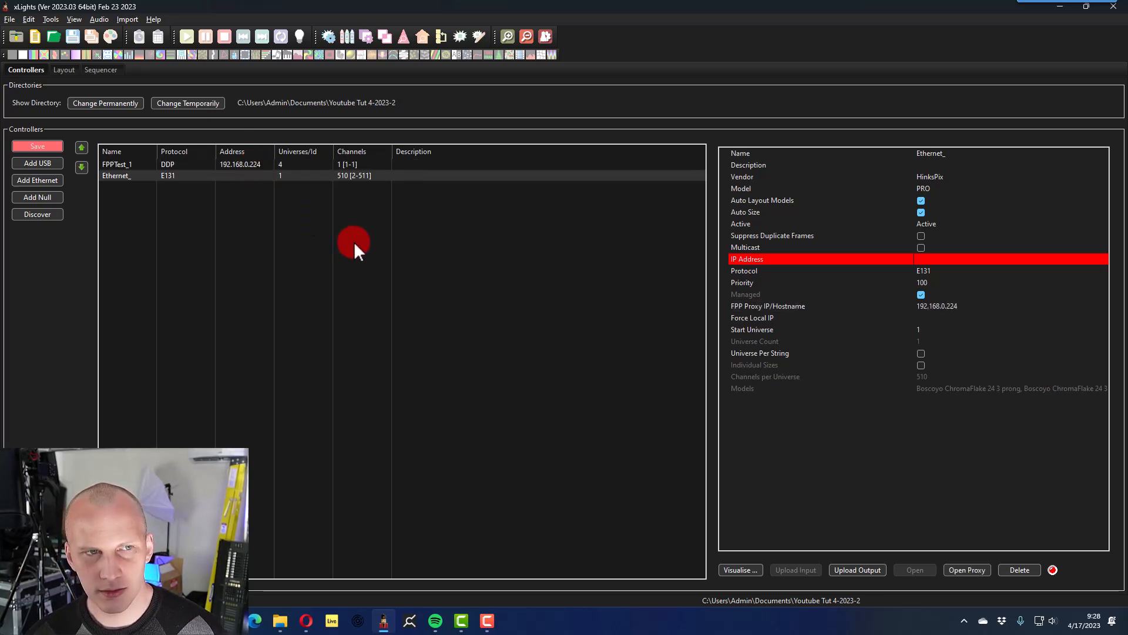
key(ctrl+s)
Set the HinksPix controller's IP Address to 192.168.0.107 and save.
click(889, 299)
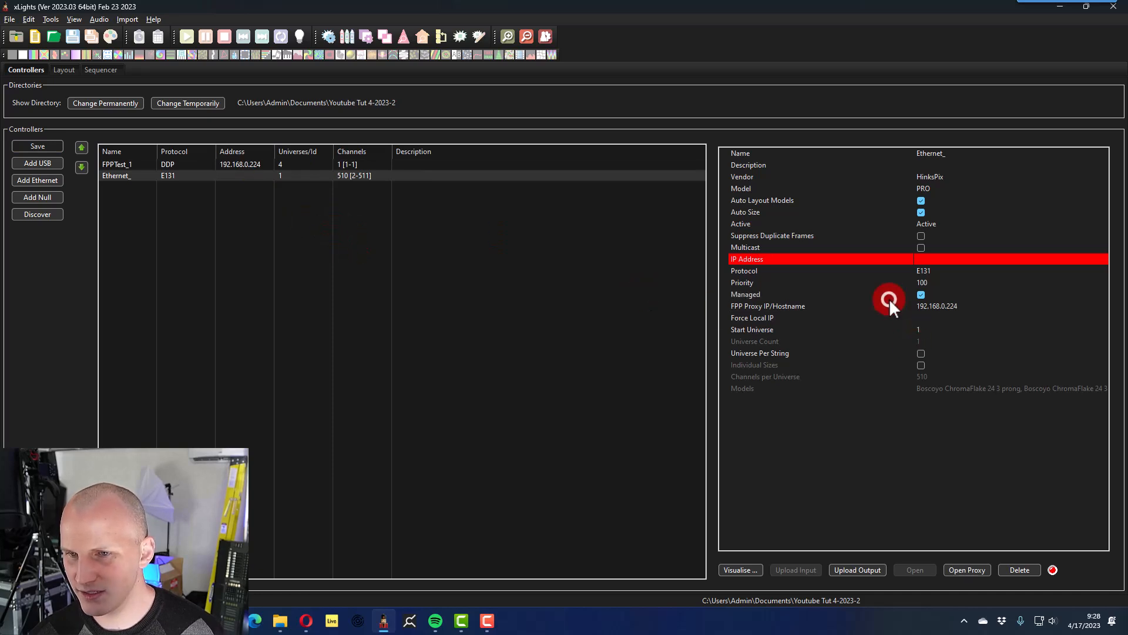
click(926, 256)
click(927, 259)
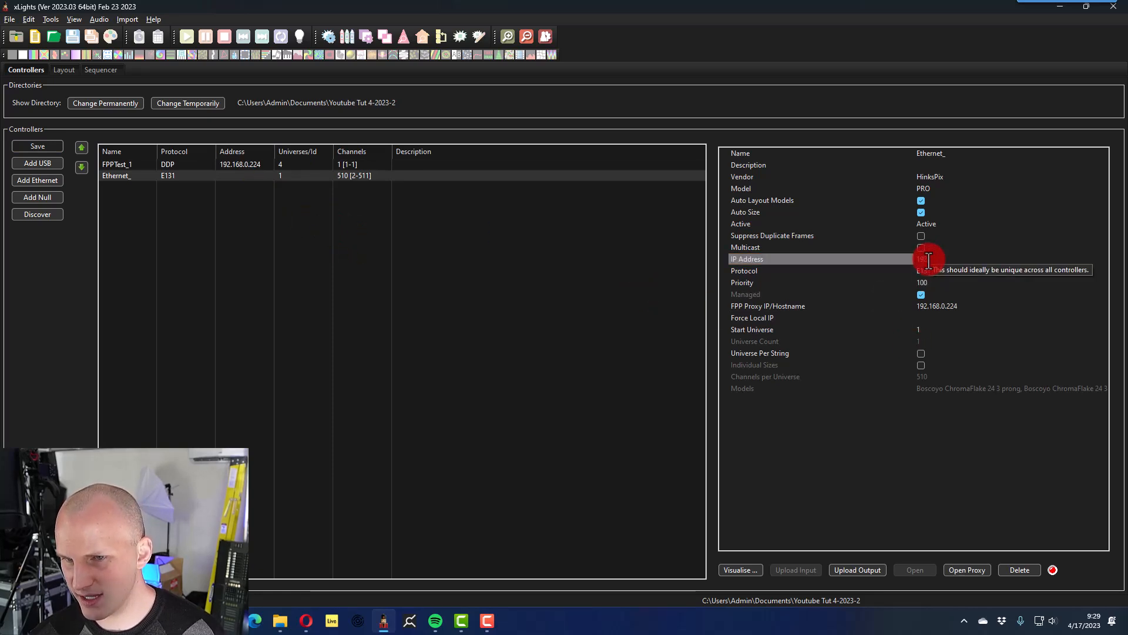
text(192.168.0.107)
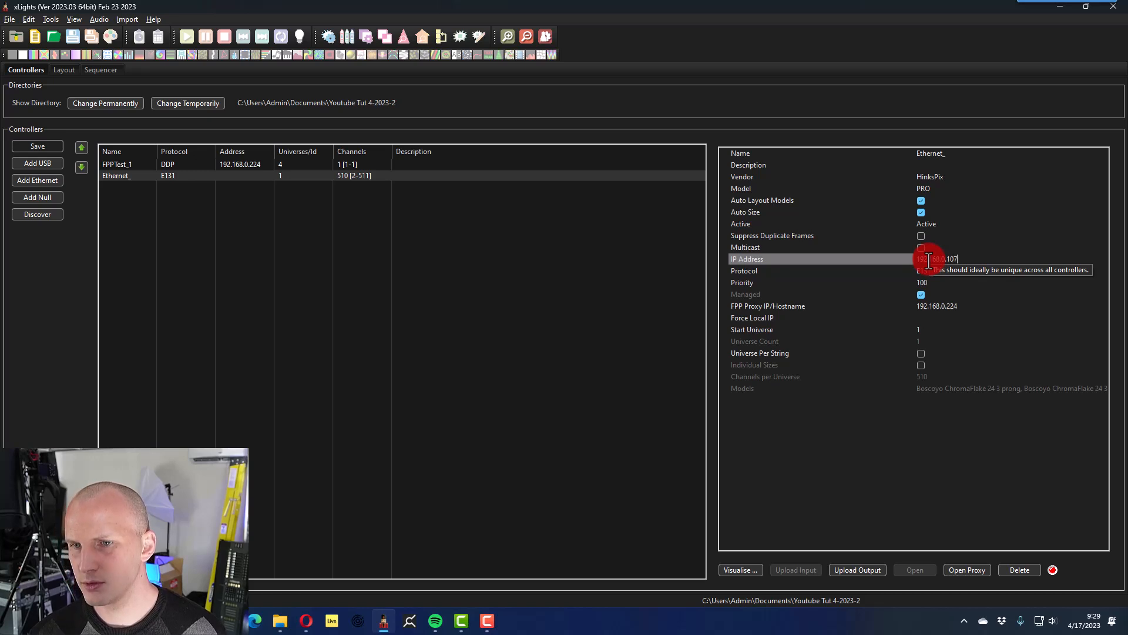
key(Return)
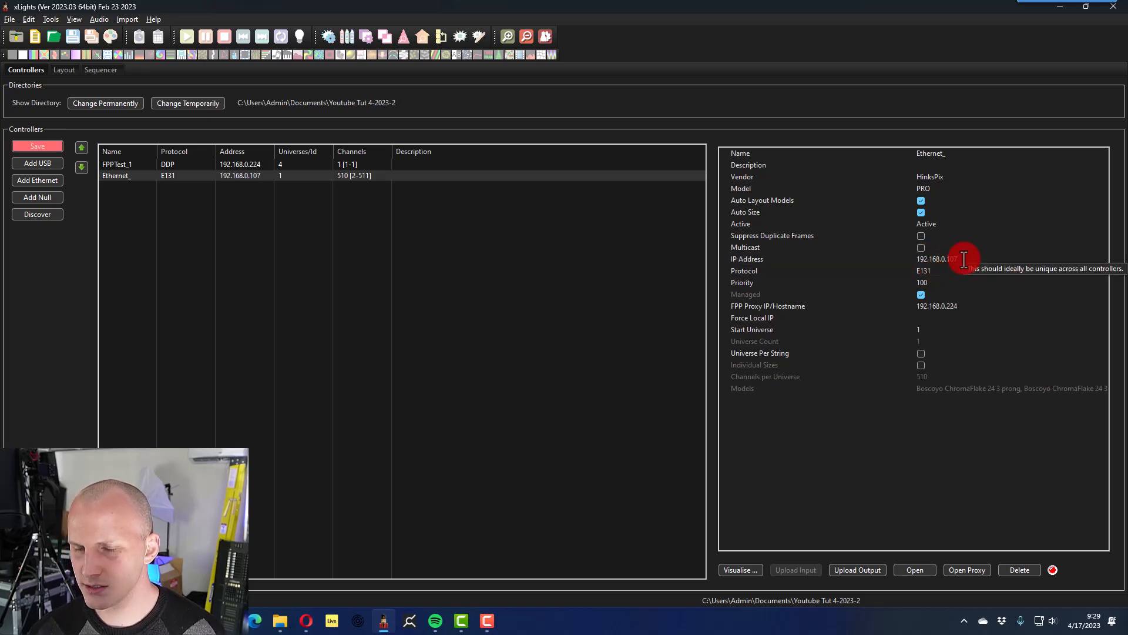
click(932, 461)
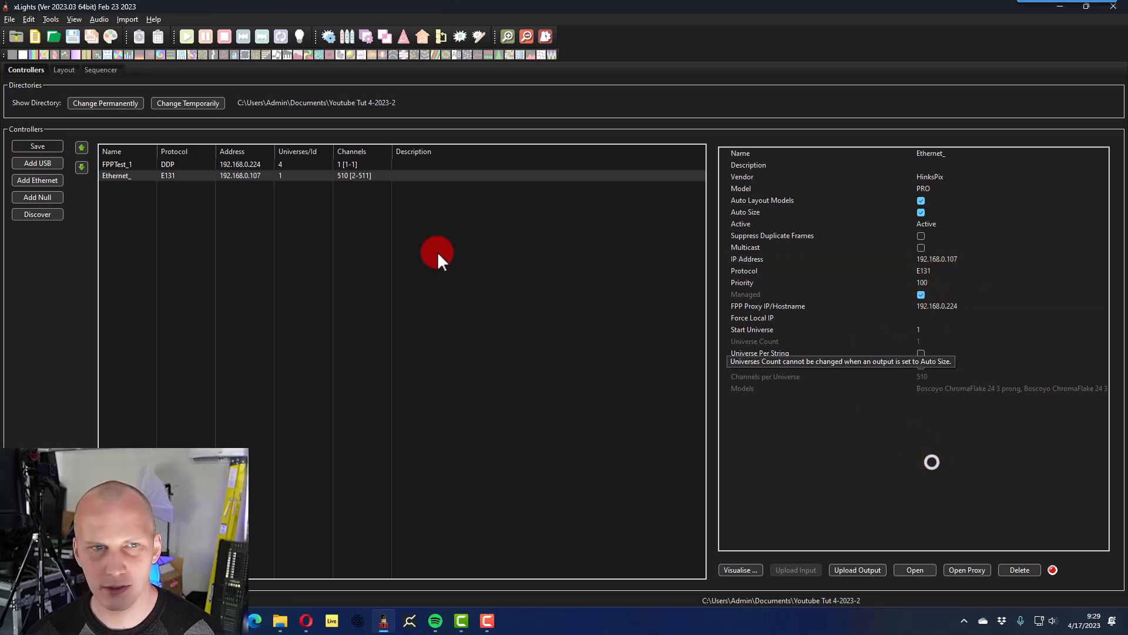
Switch to the browser and check whether the pages at 192.168.0.224 and 192.168.0.107 load.
key(alt+Tab)
click(391, 232)
click(180, 9)
click(82, 9)
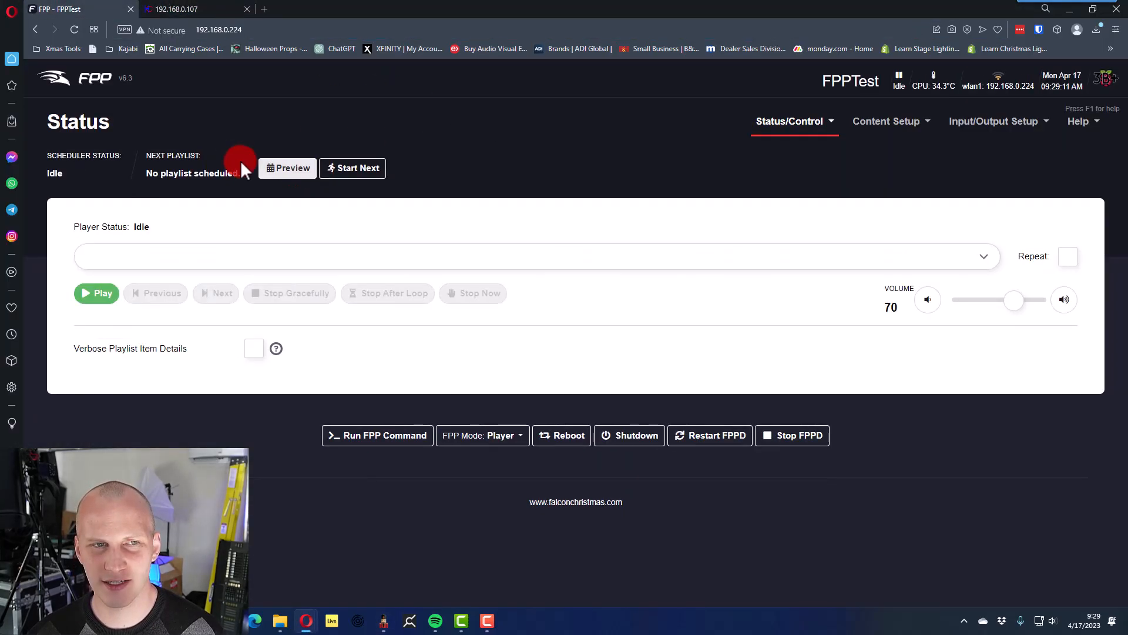
click(223, 8)
click(132, 8)
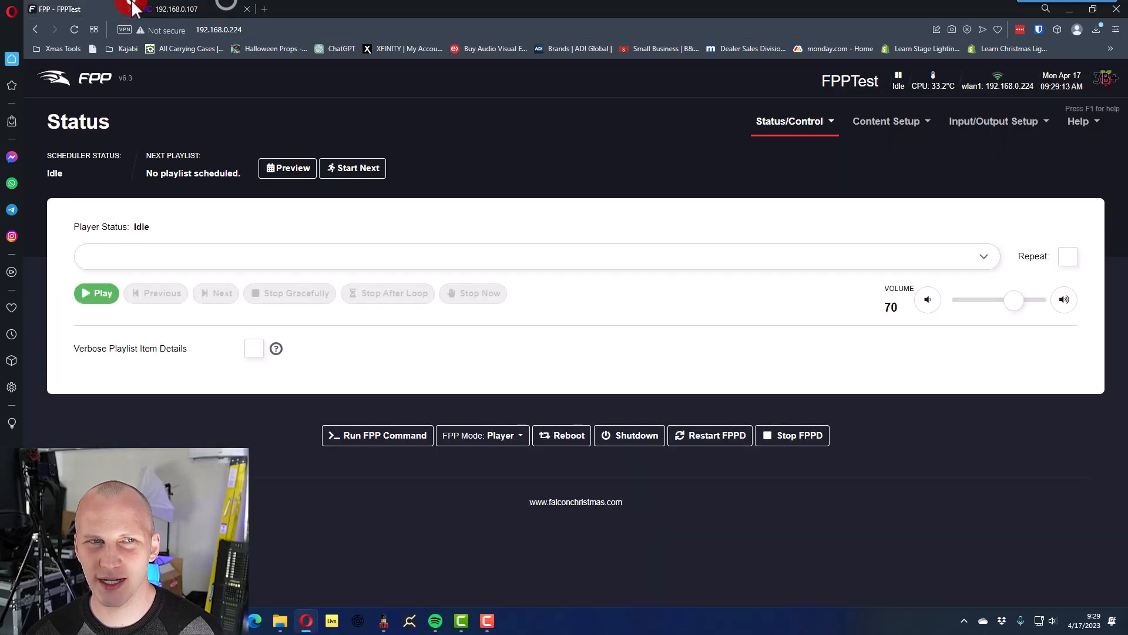
click(179, 9)
click(112, 9)
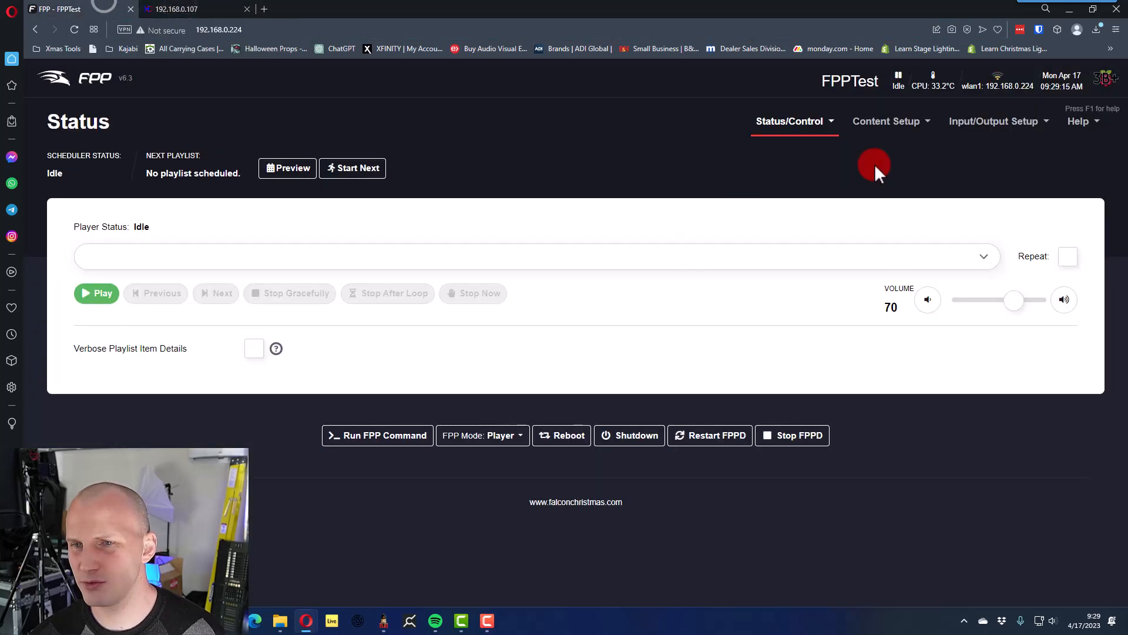
Switch to xLights and review the settings and connection status of the FPP and HinksPix controllers.
key(alt+Tab)
click(305, 164)
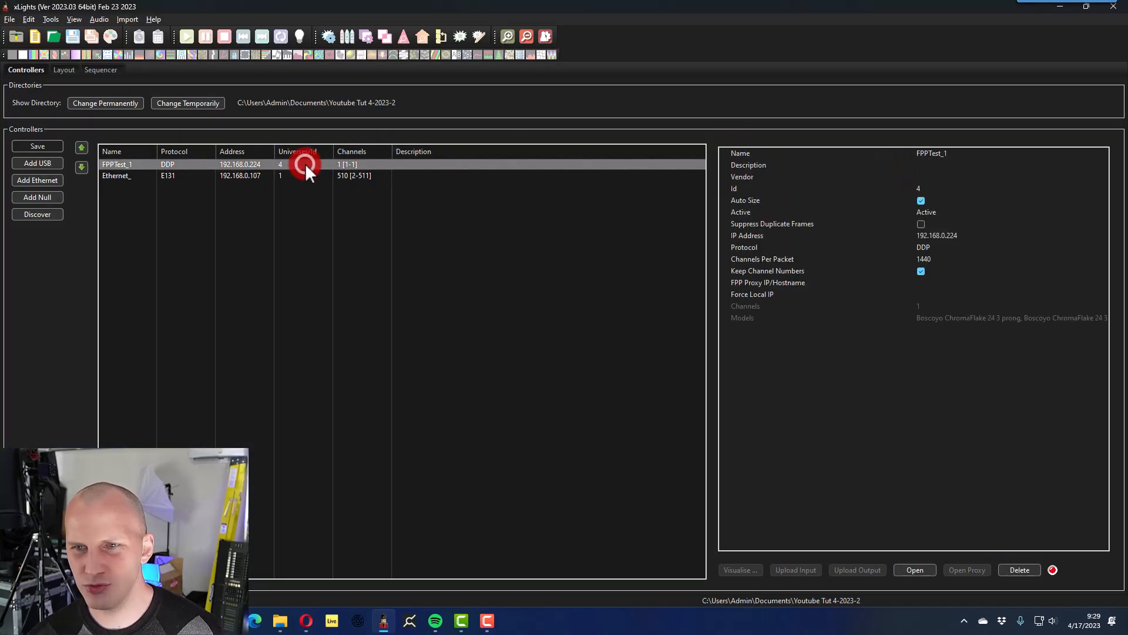
click(255, 175)
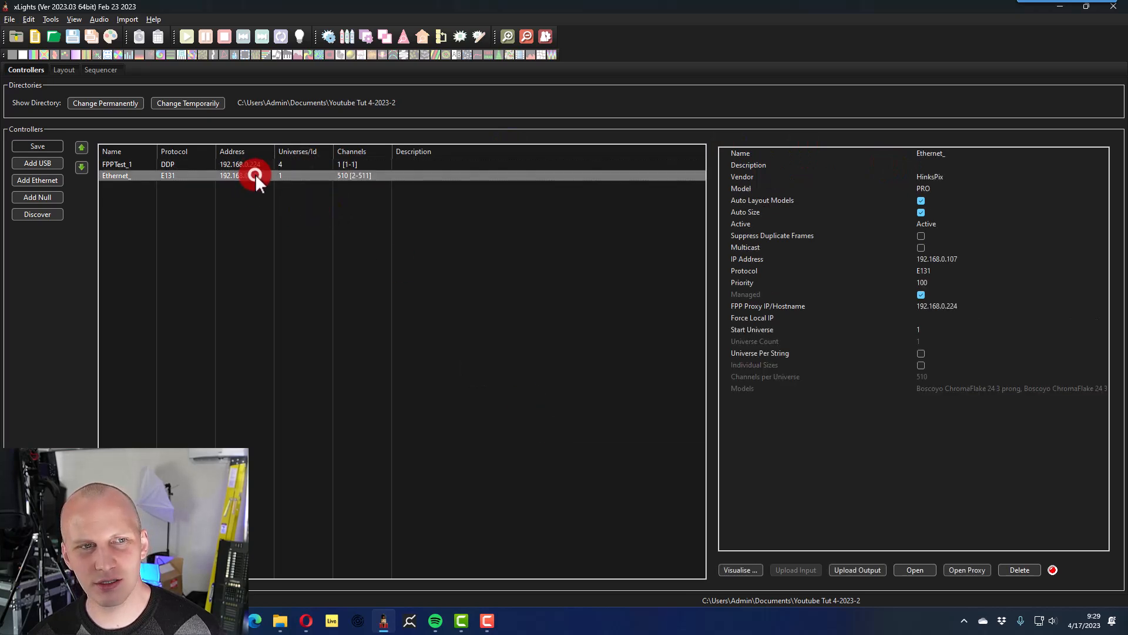
click(252, 164)
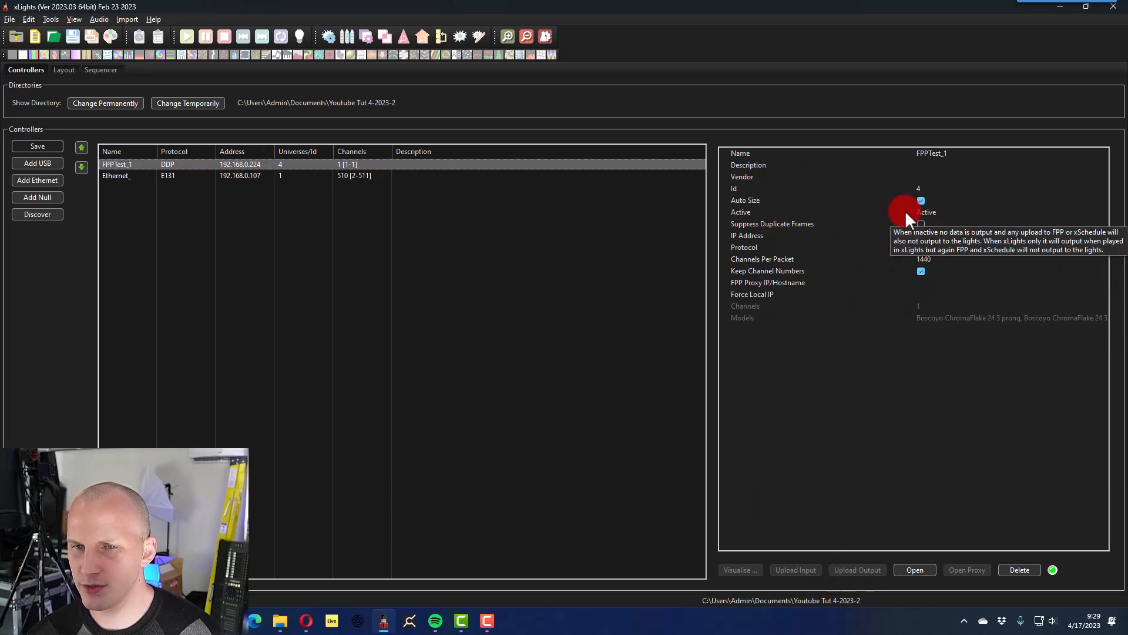
click(936, 168)
click(939, 189)
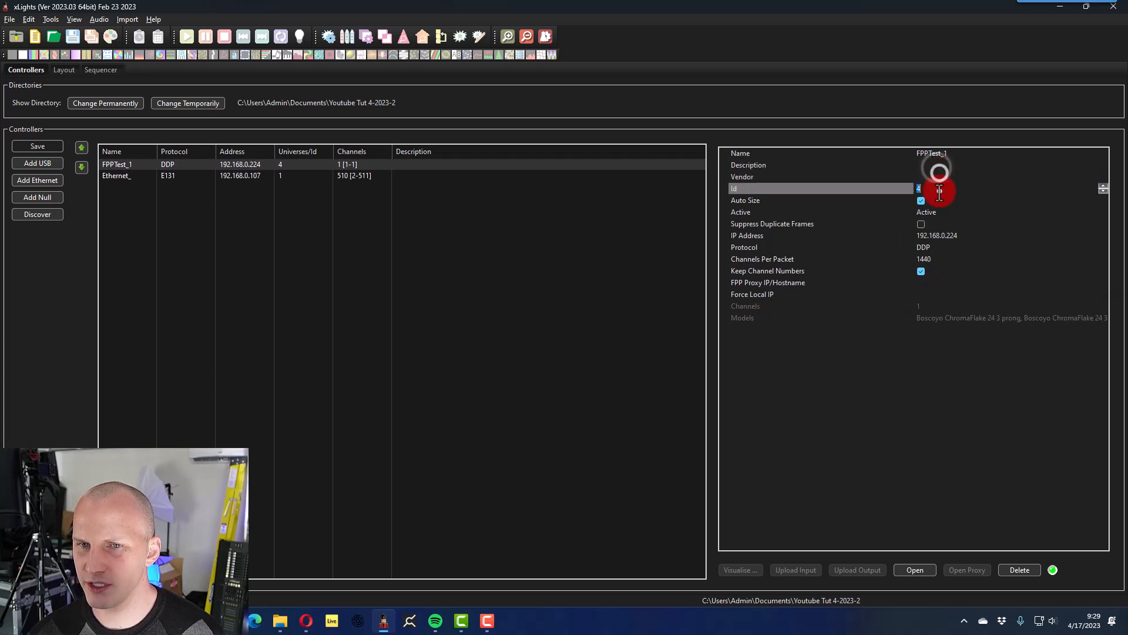
click(375, 225)
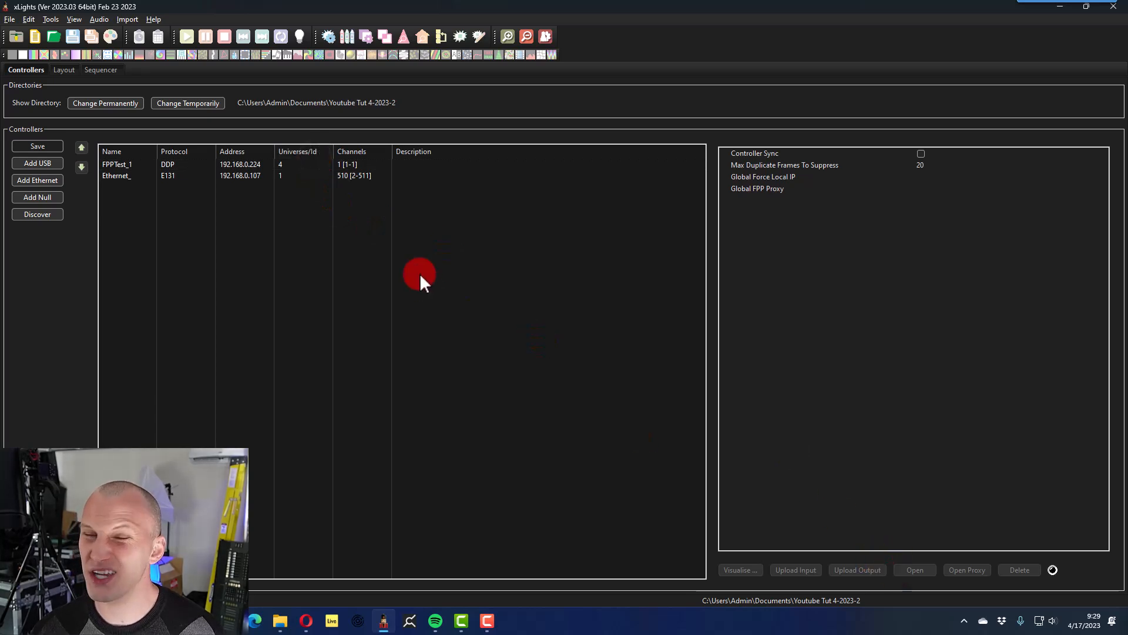
click(193, 165)
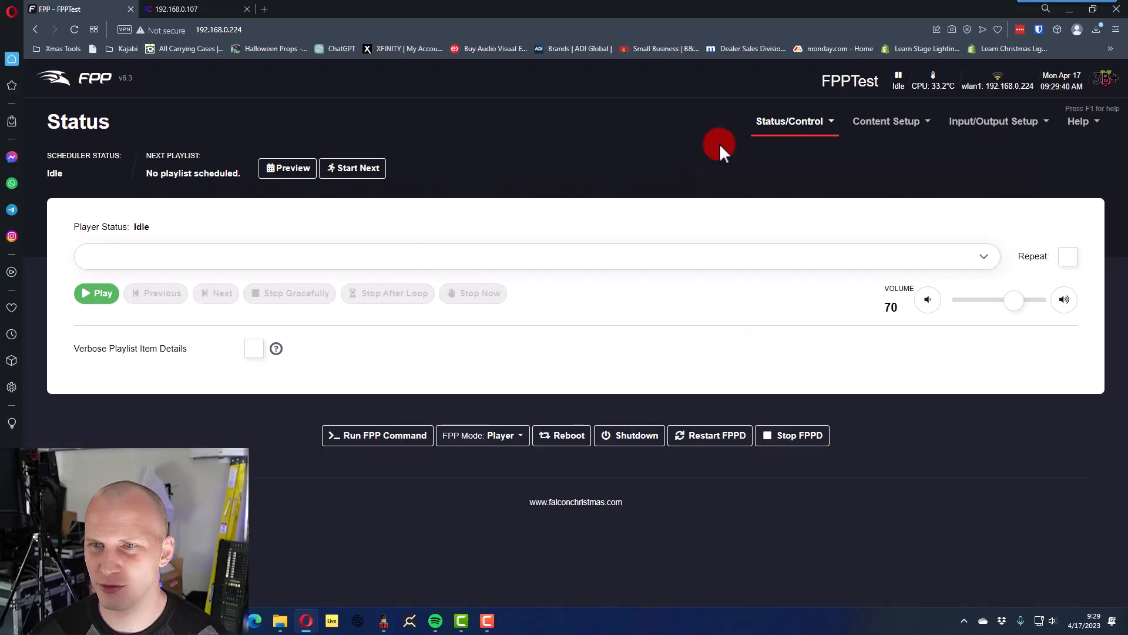
Switch to the browser, add 192.168.0.107 to FPP's Proxied Hosts and save.
click(826, 124)
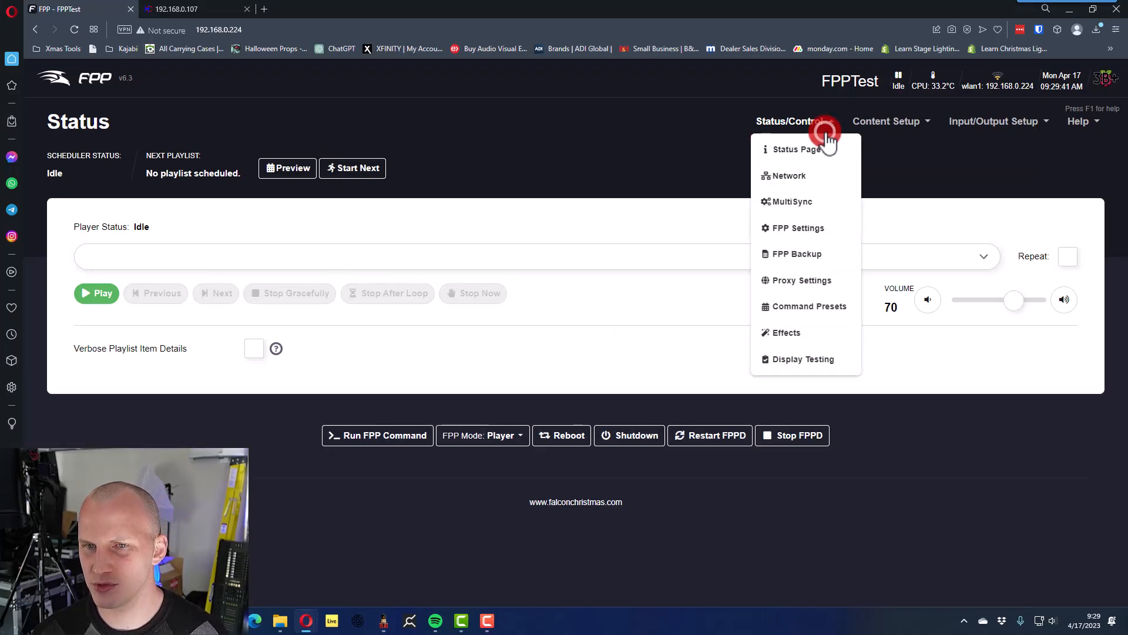
click(823, 281)
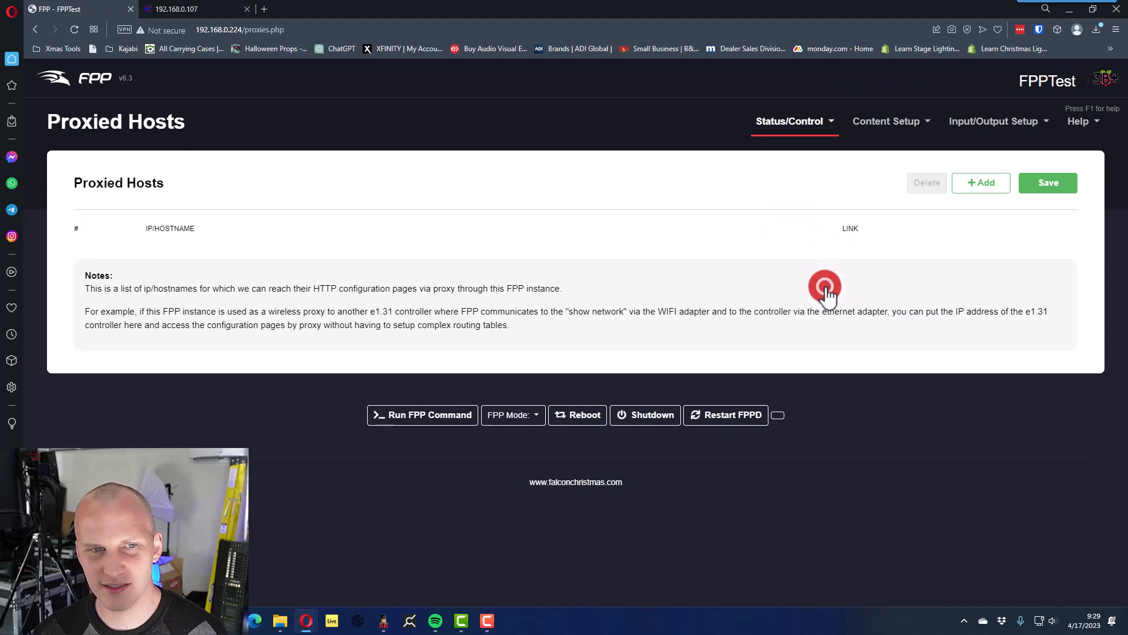
click(981, 182)
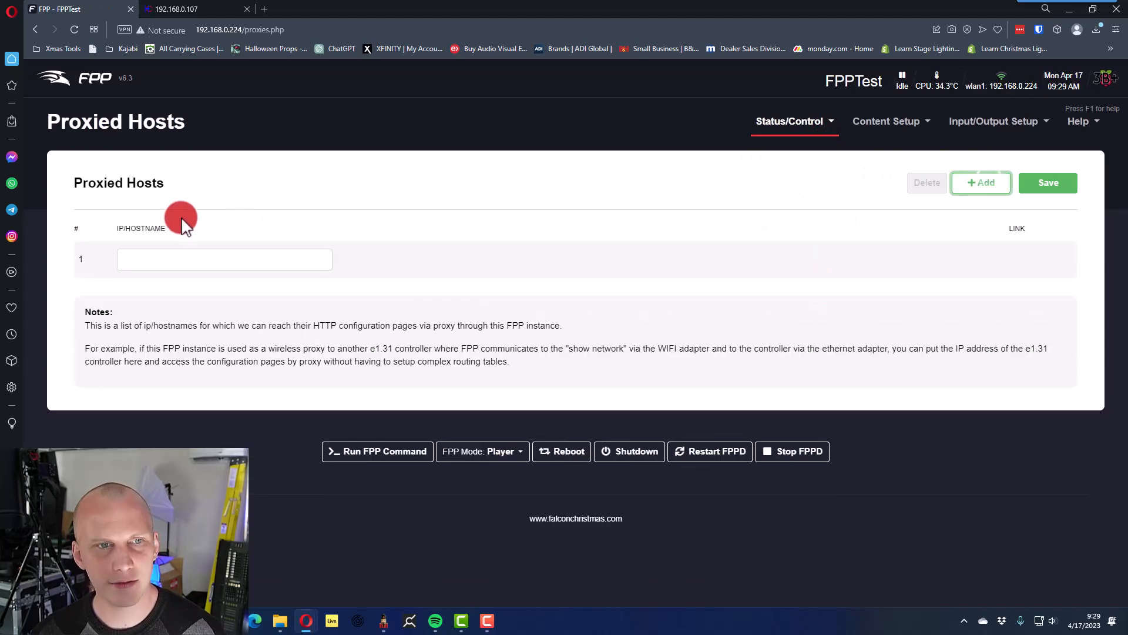
click(184, 264)
text(19)
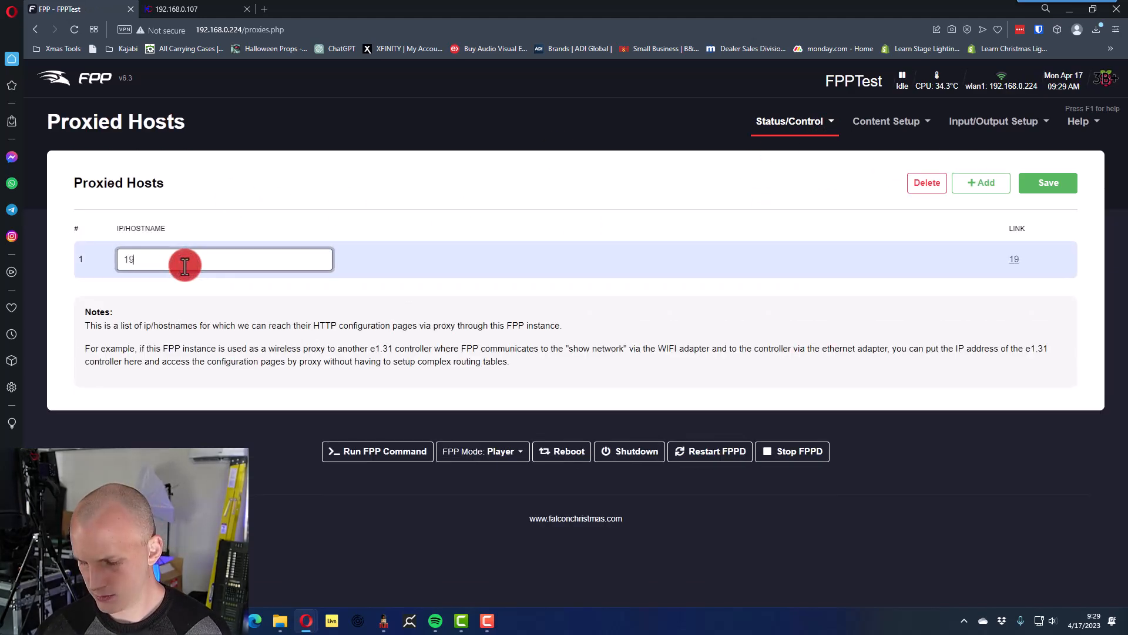
text(2.168.0.0)
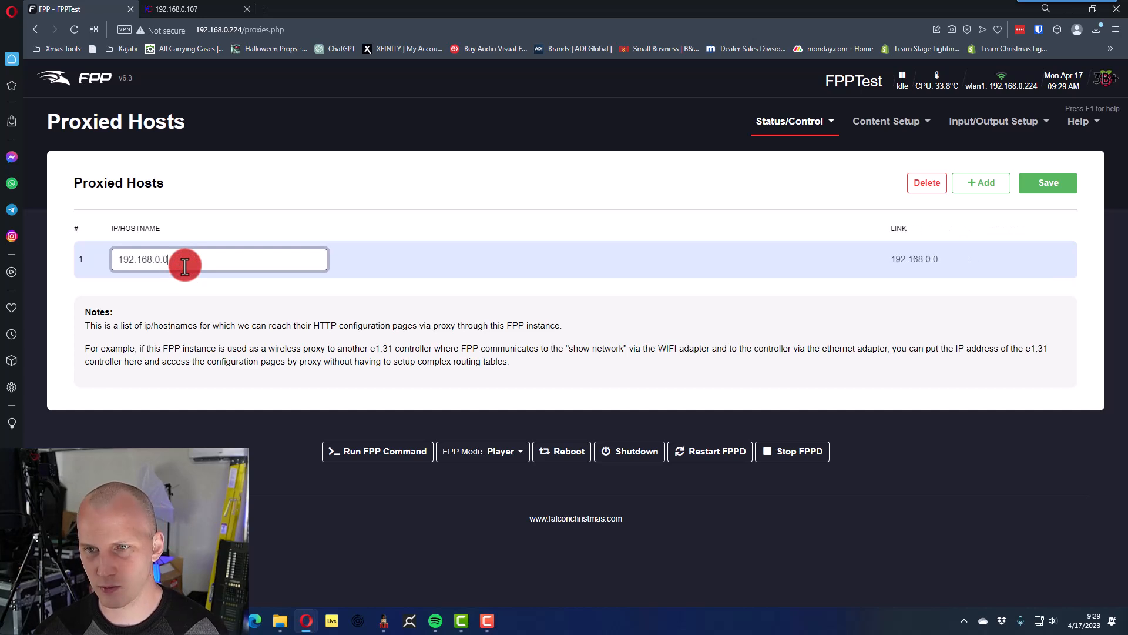
key(BackSpace)
text(107)
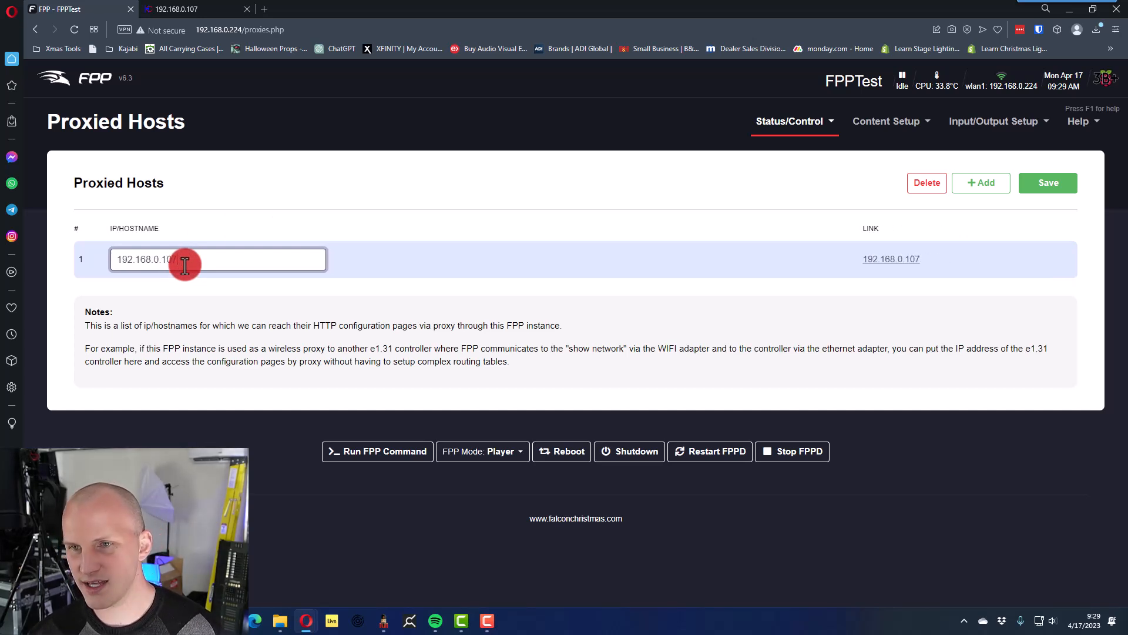
click(1039, 171)
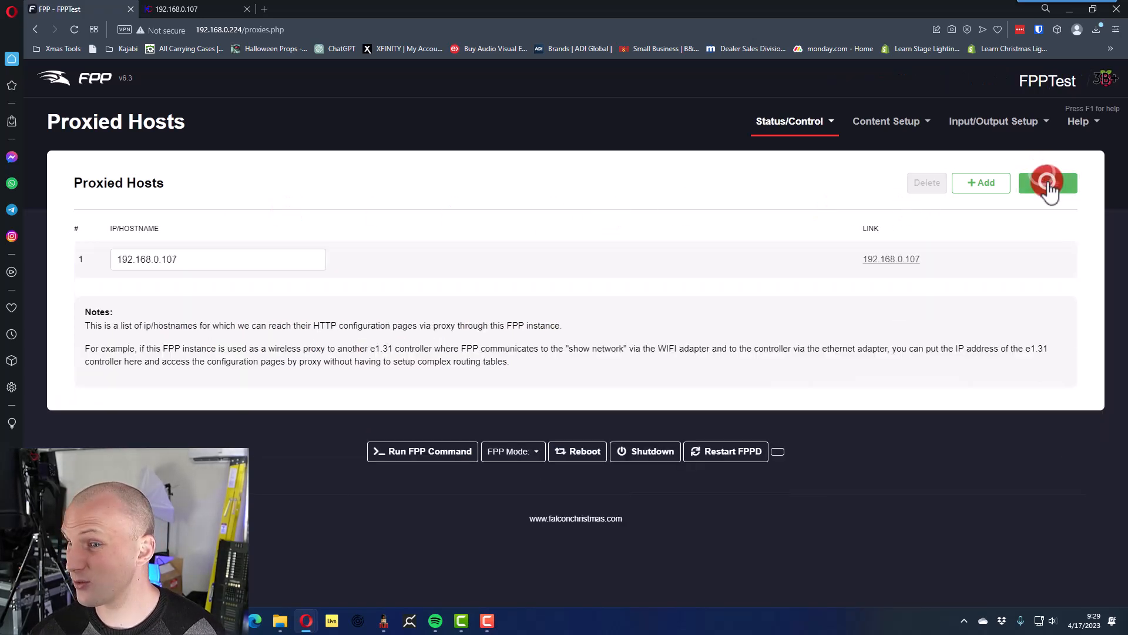
Try to open the HinksPix configuration page through the 192.168.0.107 proxy link and directly, returning to Proxied Hosts.
click(872, 265)
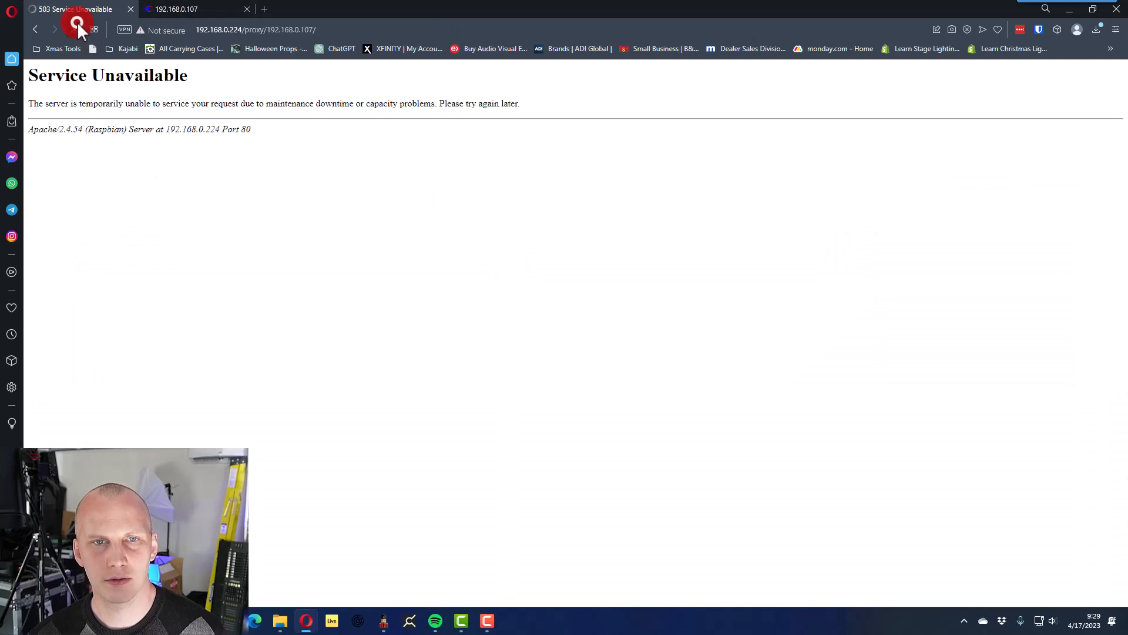
click(34, 28)
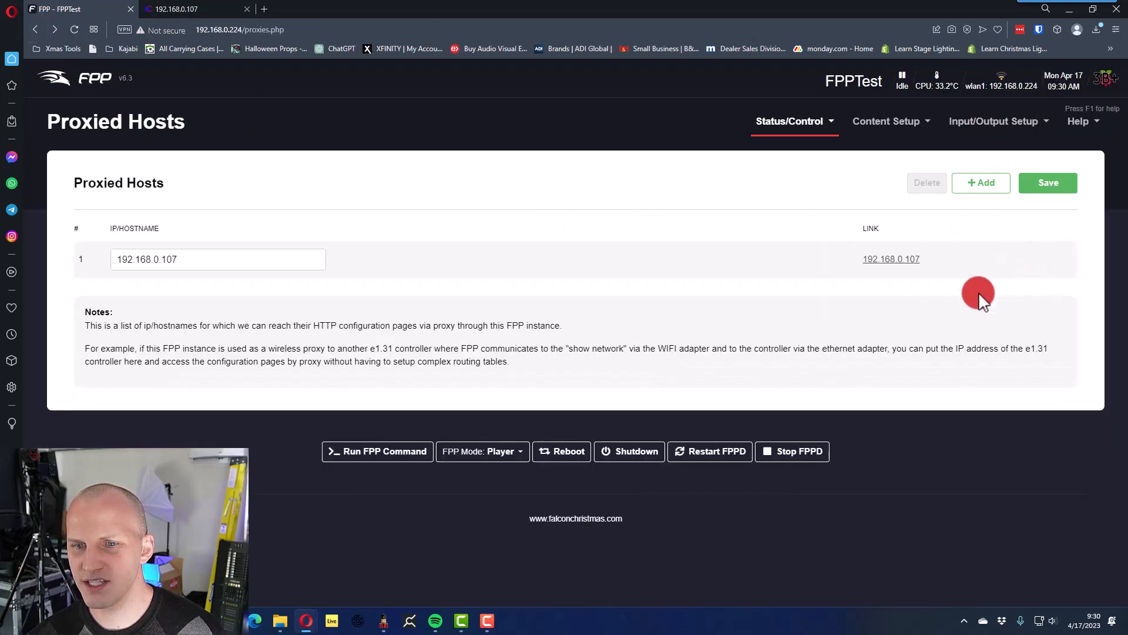
click(908, 252)
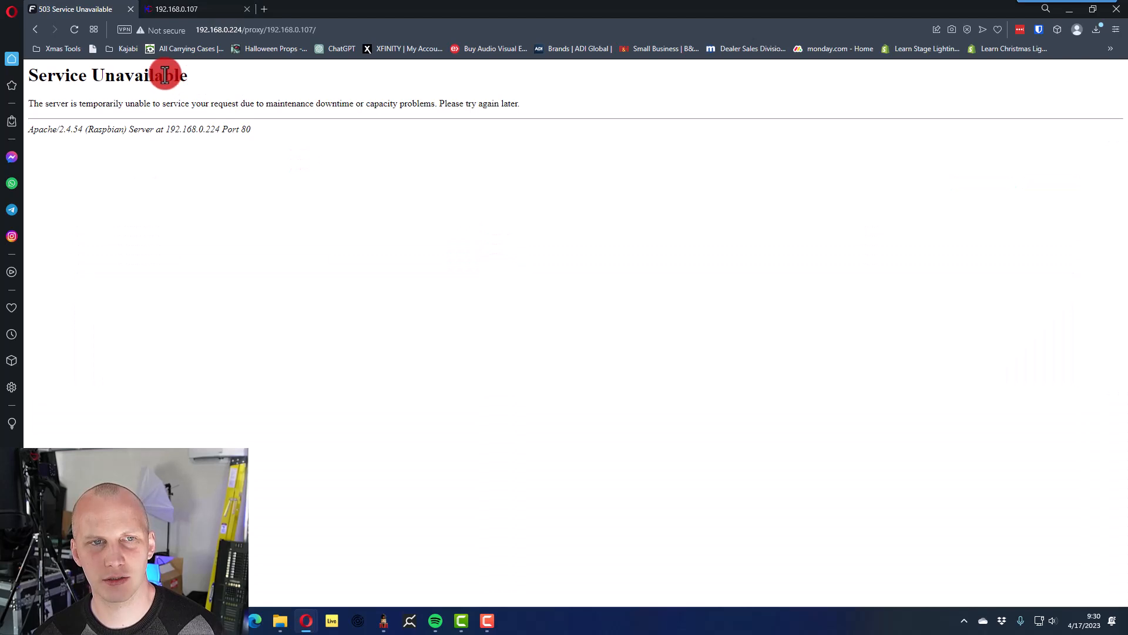
drag(154, 98, 383, 101)
click(383, 101)
click(36, 30)
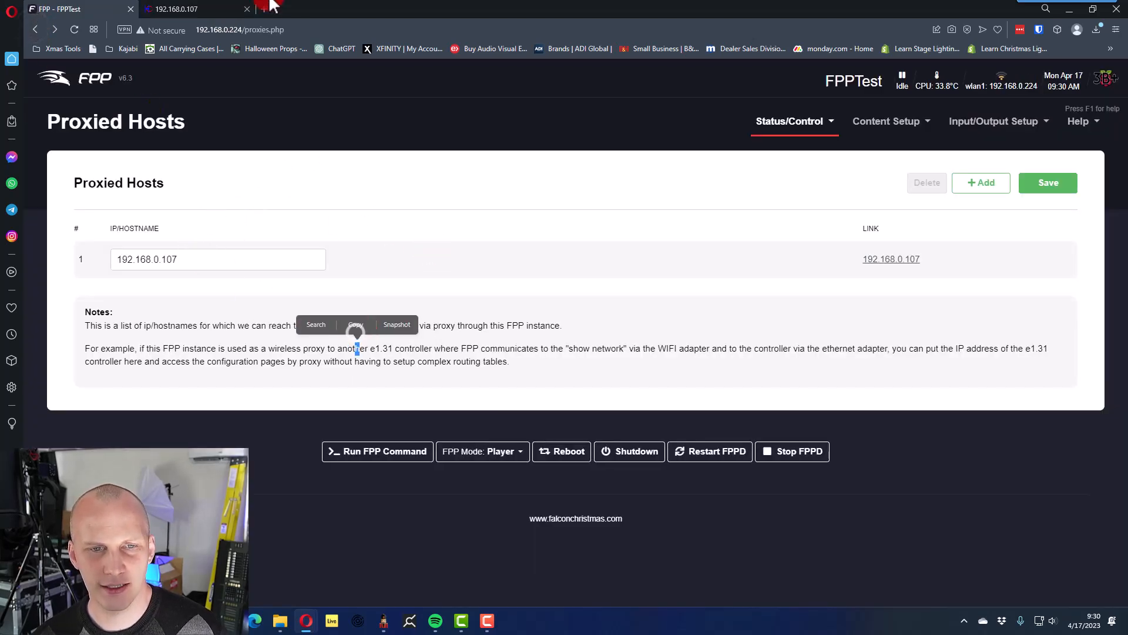
click(217, 9)
click(105, 11)
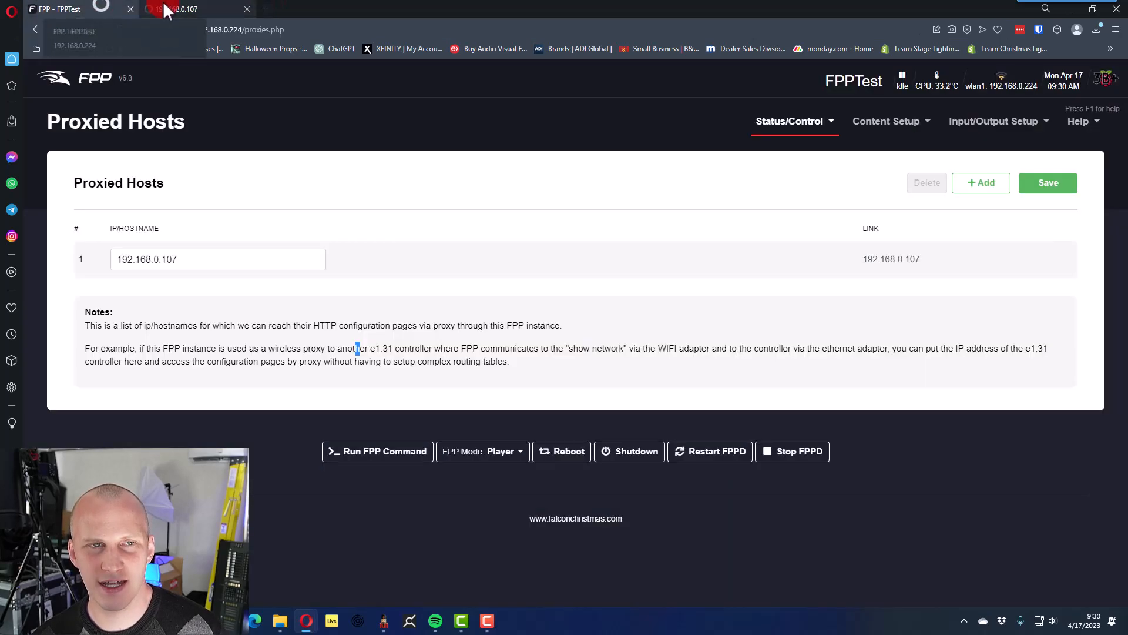
Check FPP's Proxied Hosts entry and eth0 address in the browser, and switch back to xLights.
mouse_move(1023, 88)
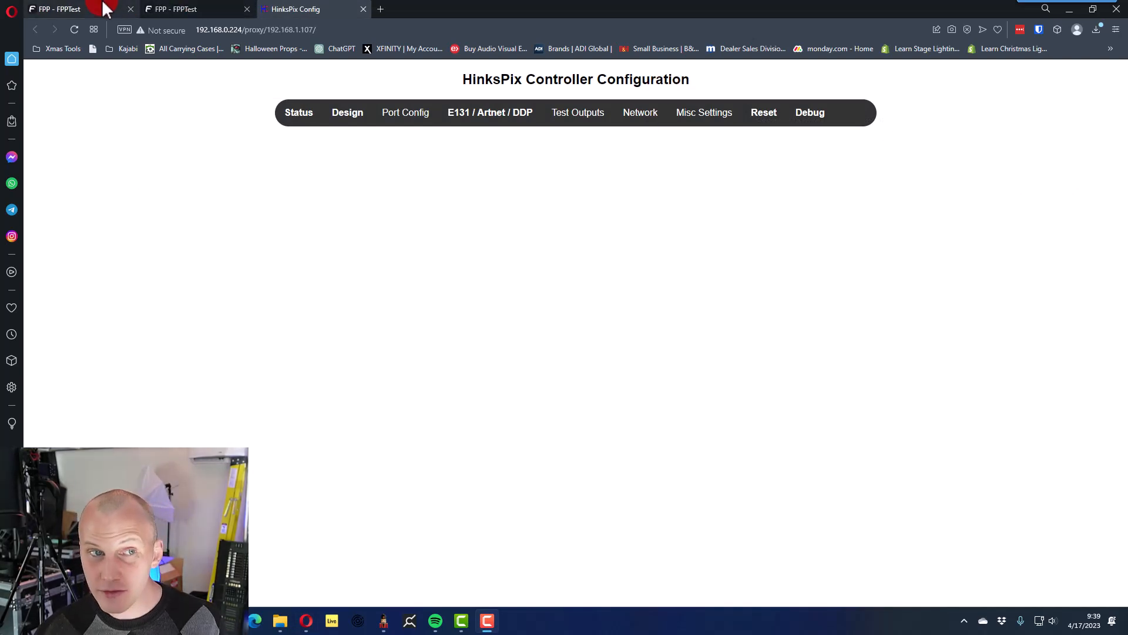
click(106, 9)
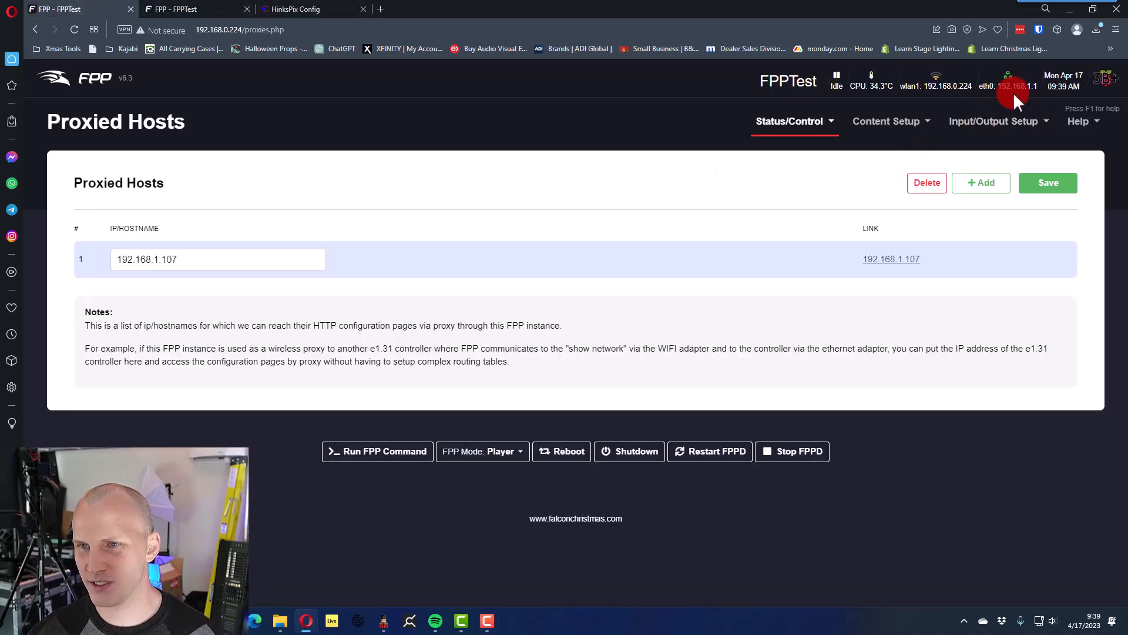
key(alt+Tab)
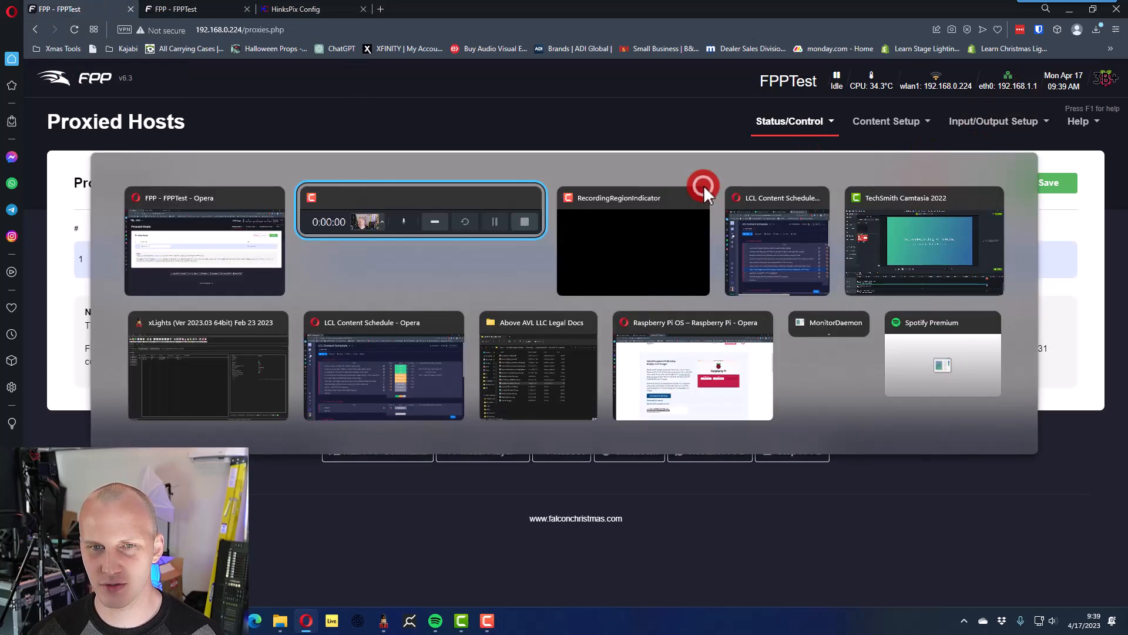
key(alt+Tab)
key(alt+Tab)
key(alt+Tab)
key(alt+Tab)
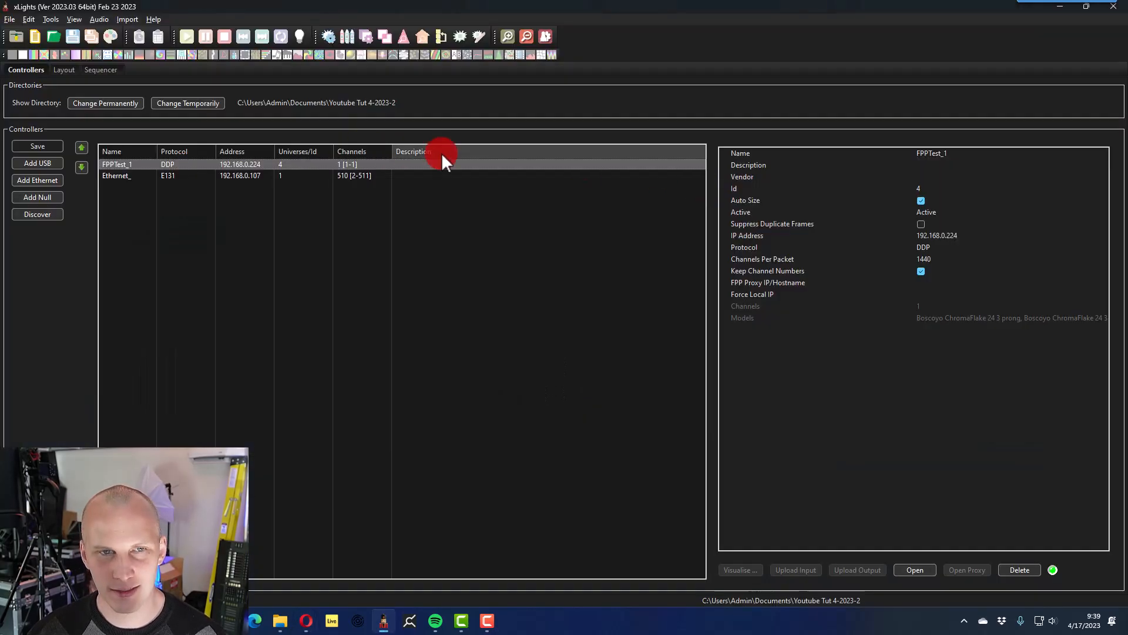
click(351, 223)
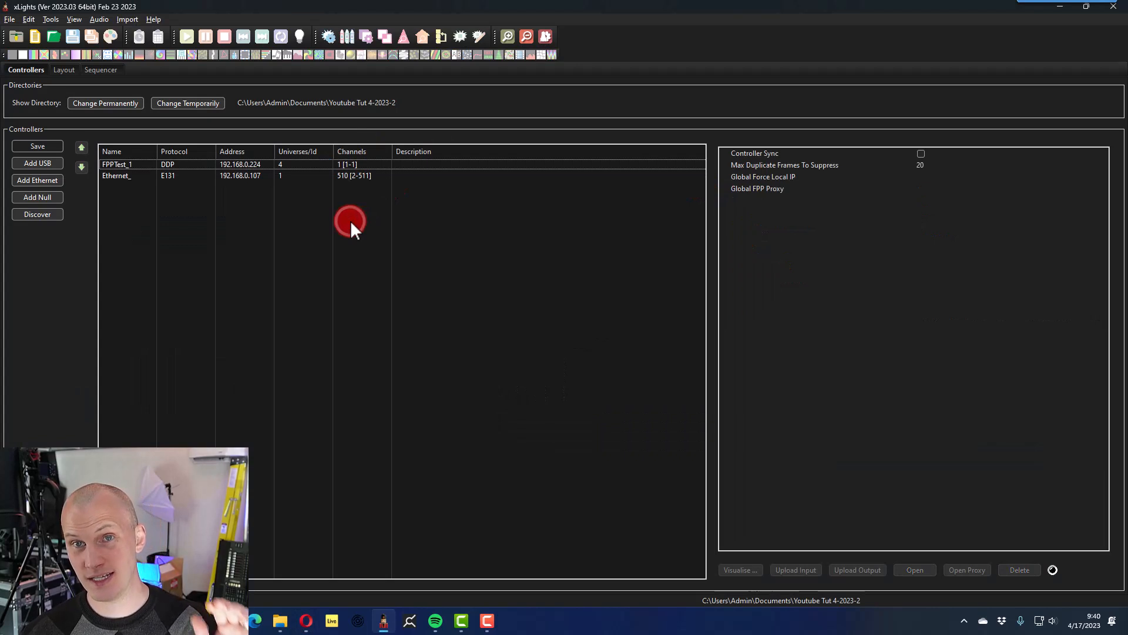
Set the HinksPix controller's IP Address to 192.168.1.107 and save.
click(181, 173)
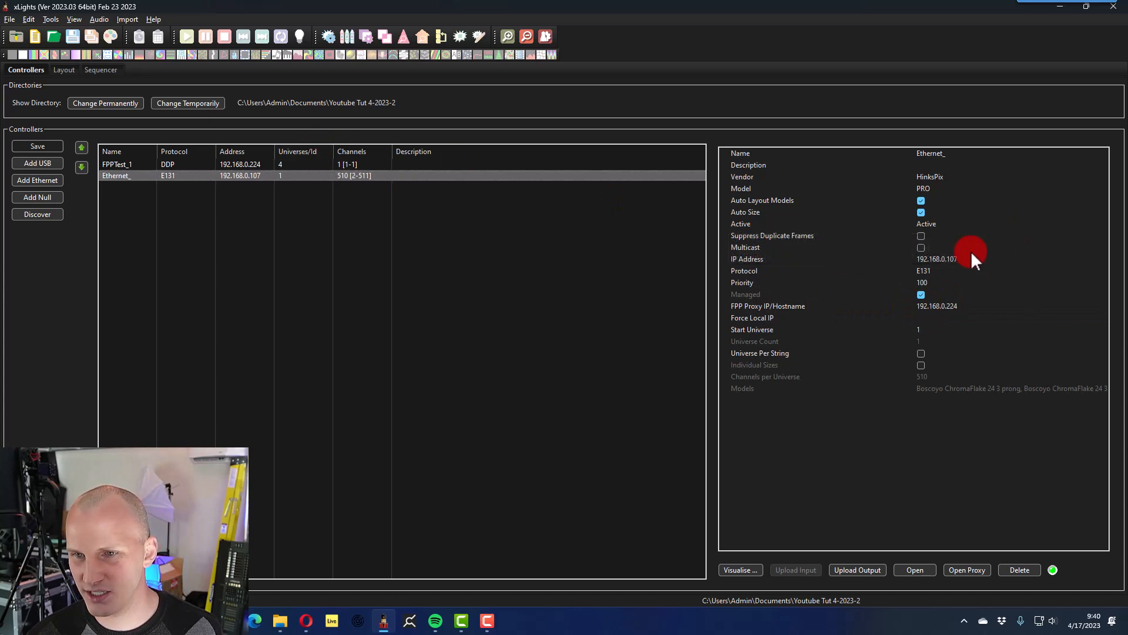
click(946, 259)
click(944, 257)
key(BackSpace)
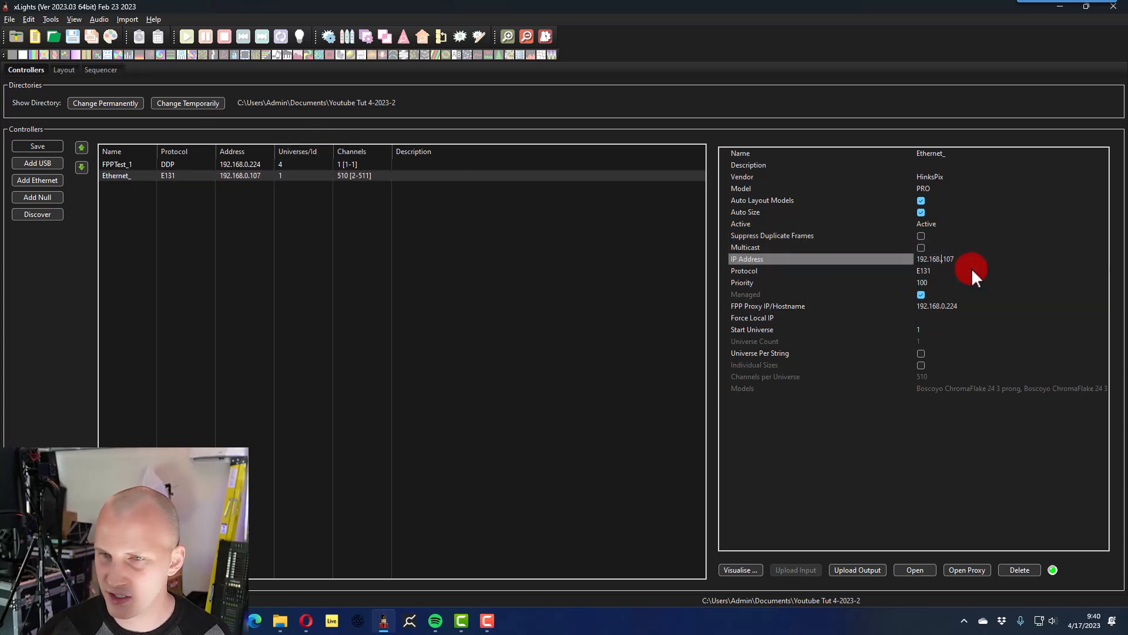
text(1)
key(Return)
key(ctrl+s)
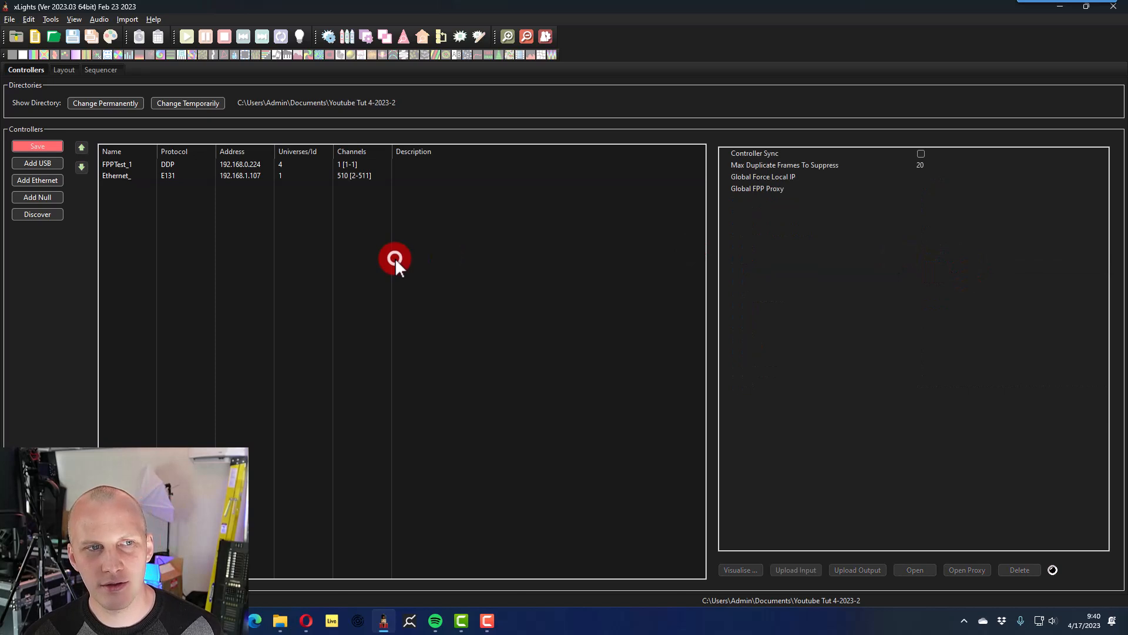
Check the connection status of the HinksPix and FPPTest_1 controllers.
click(154, 176)
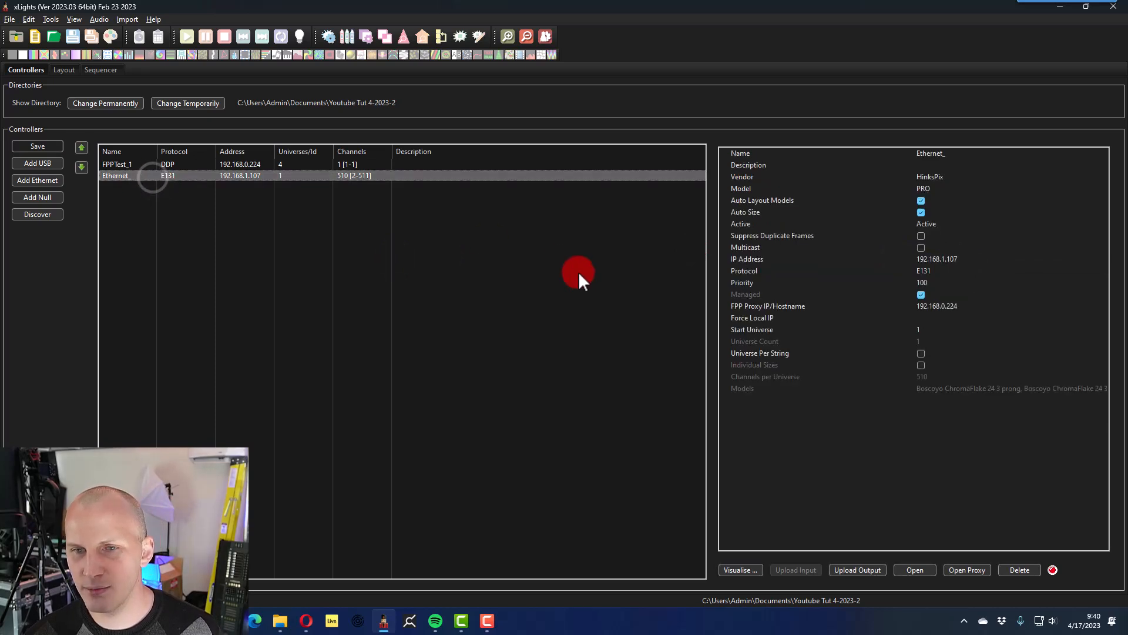
click(365, 163)
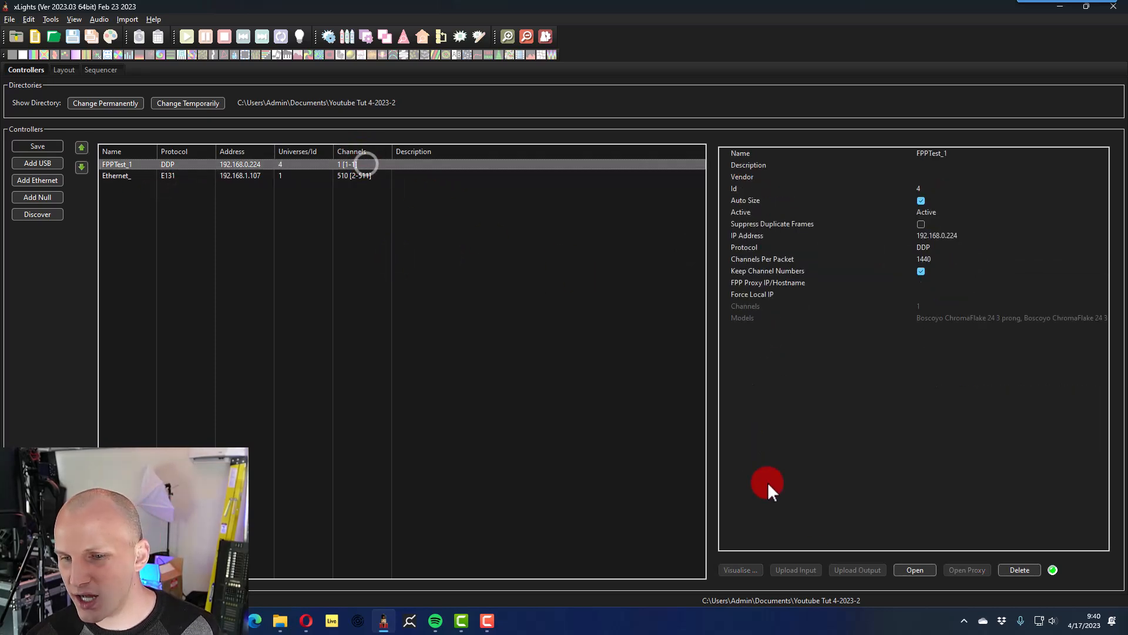
click(312, 175)
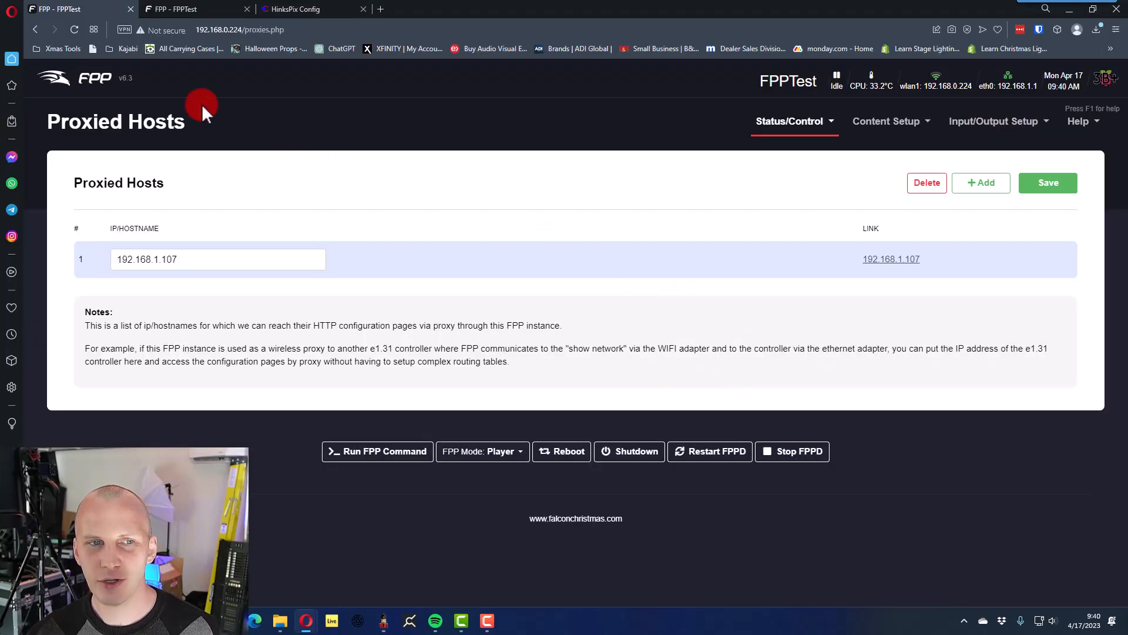
Switch to the browser and review the HinksPix address entered on FPP's Proxied Hosts page.
click(781, 119)
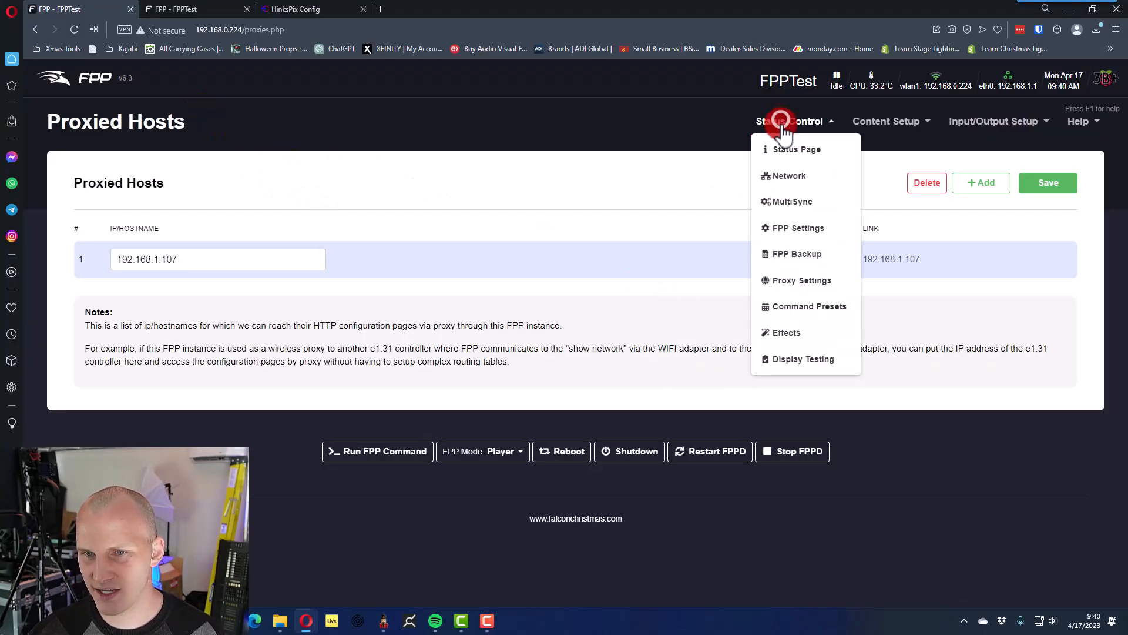
click(668, 227)
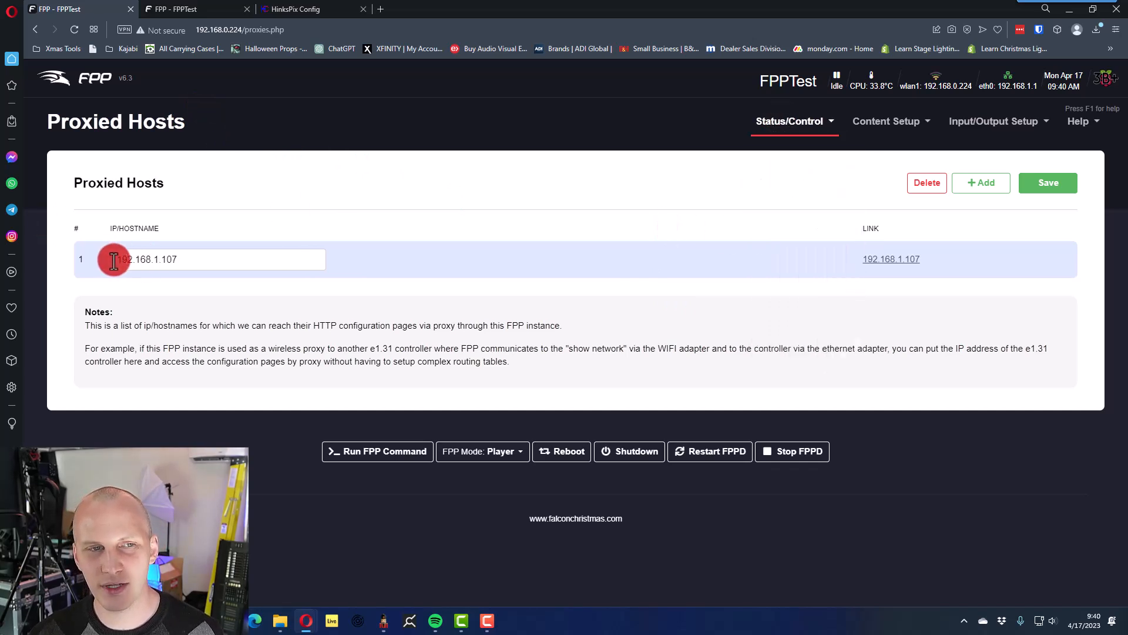
drag(112, 259, 176, 260)
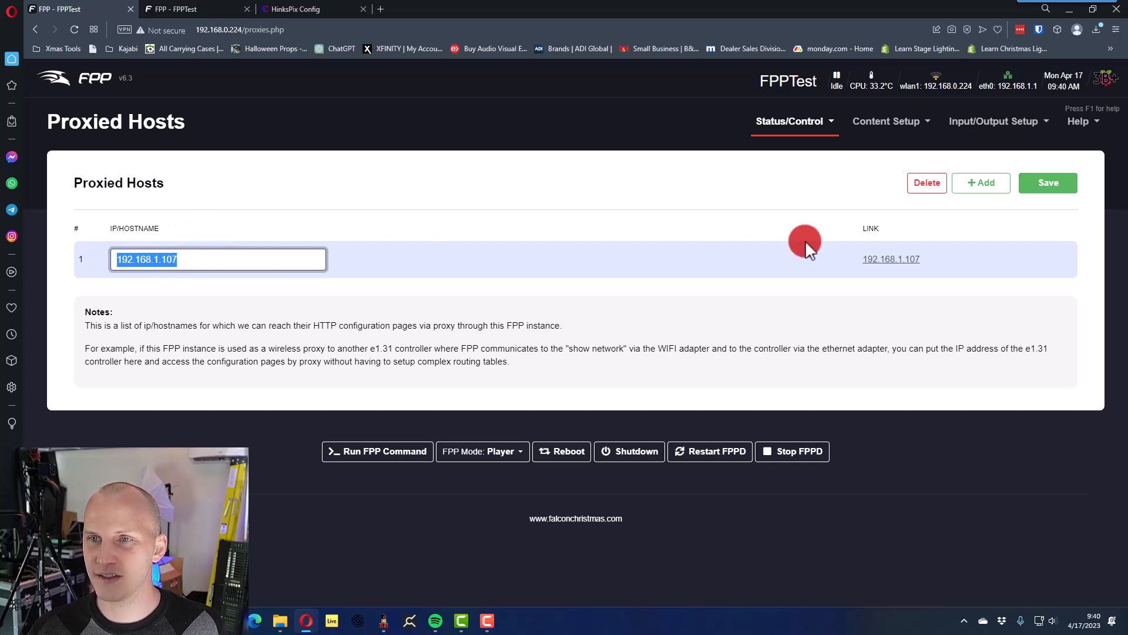
Review the eth0 interface settings in FPP's Network Configuration and view the proxied HinksPix configuration page.
click(828, 127)
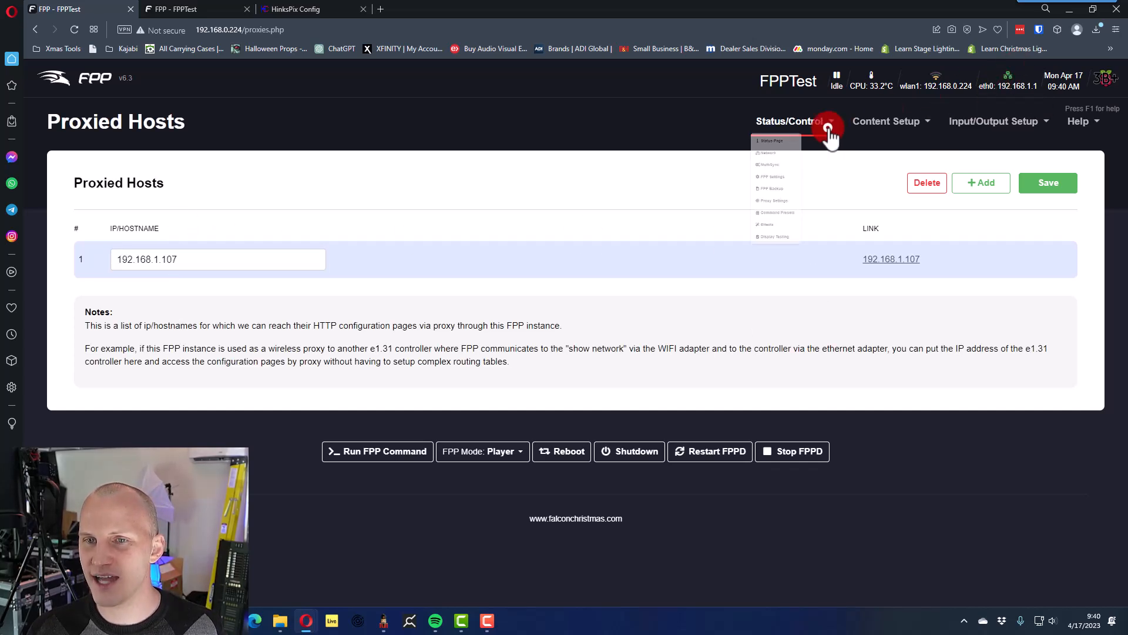
click(759, 175)
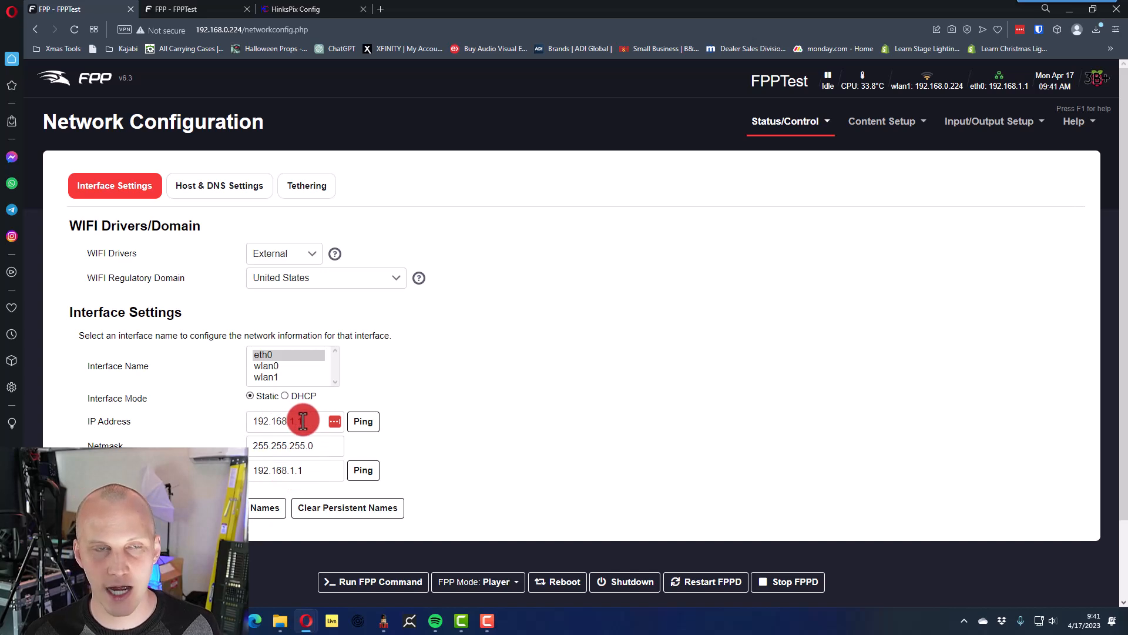
click(341, 9)
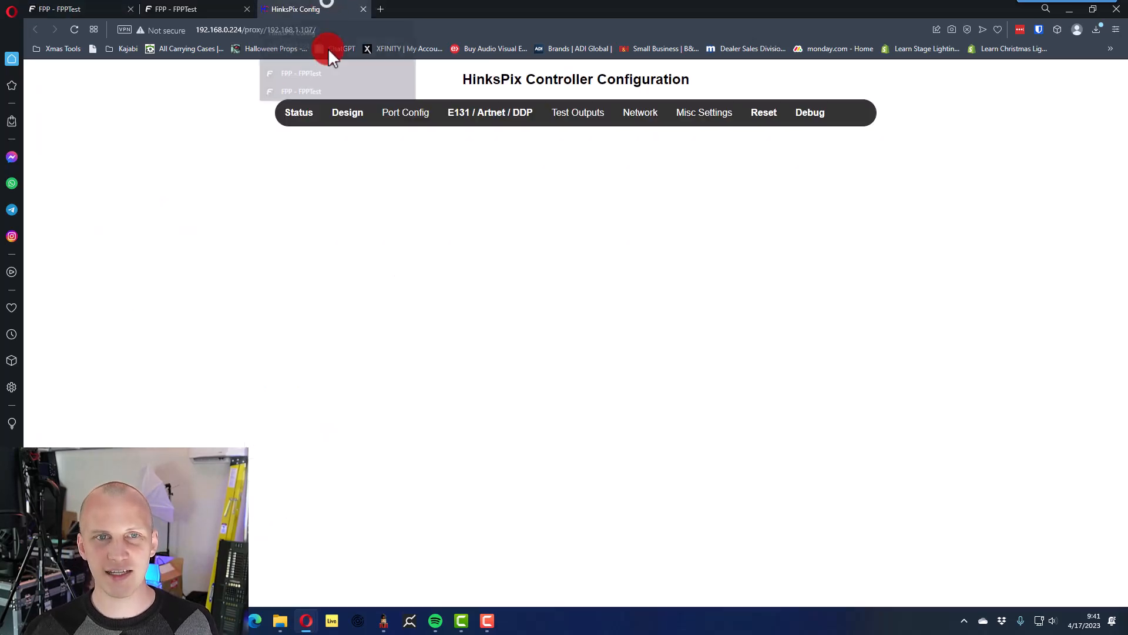
Open the HinksPix's Wired / Ethernet network page through the proxy and check it alongside FPP's Network Configuration page.
mouse_move(627, 111)
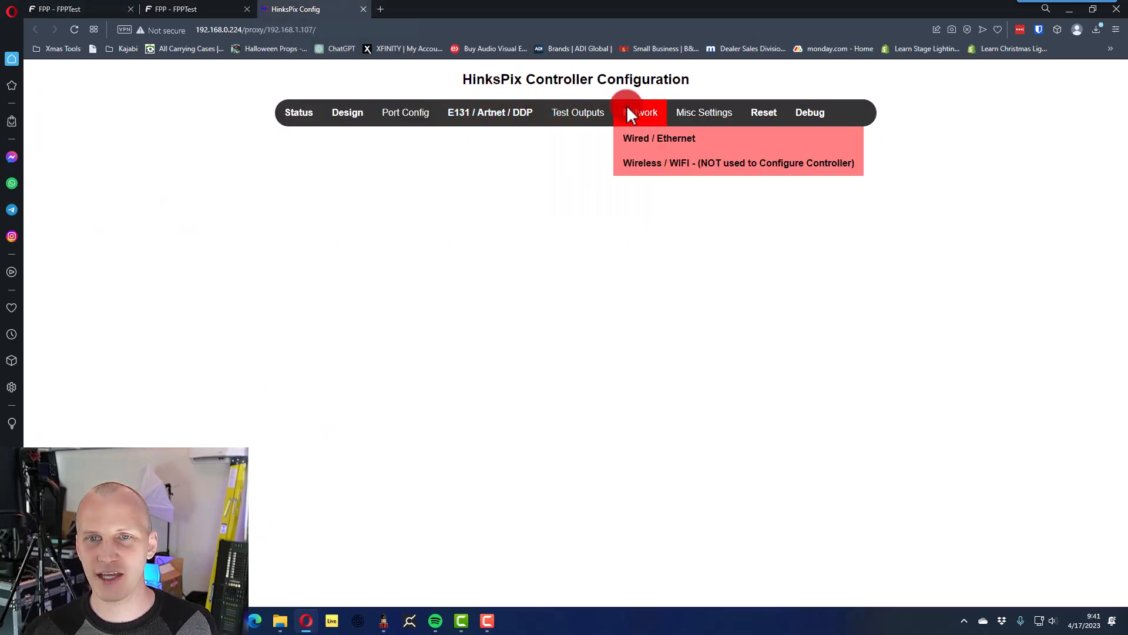
click(627, 141)
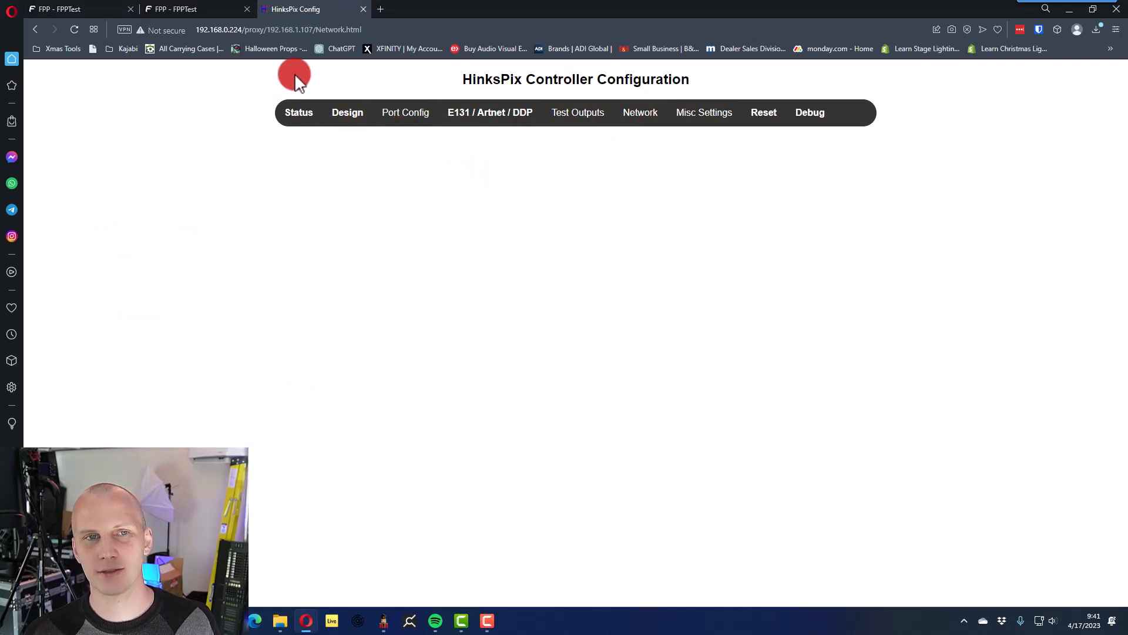
click(627, 109)
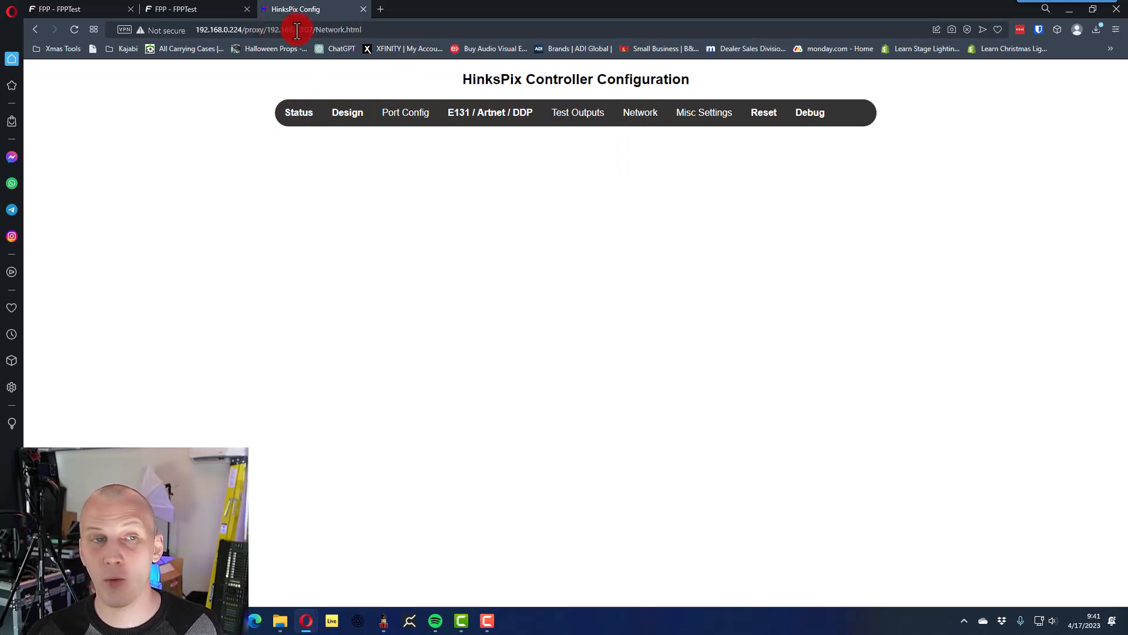
click(82, 8)
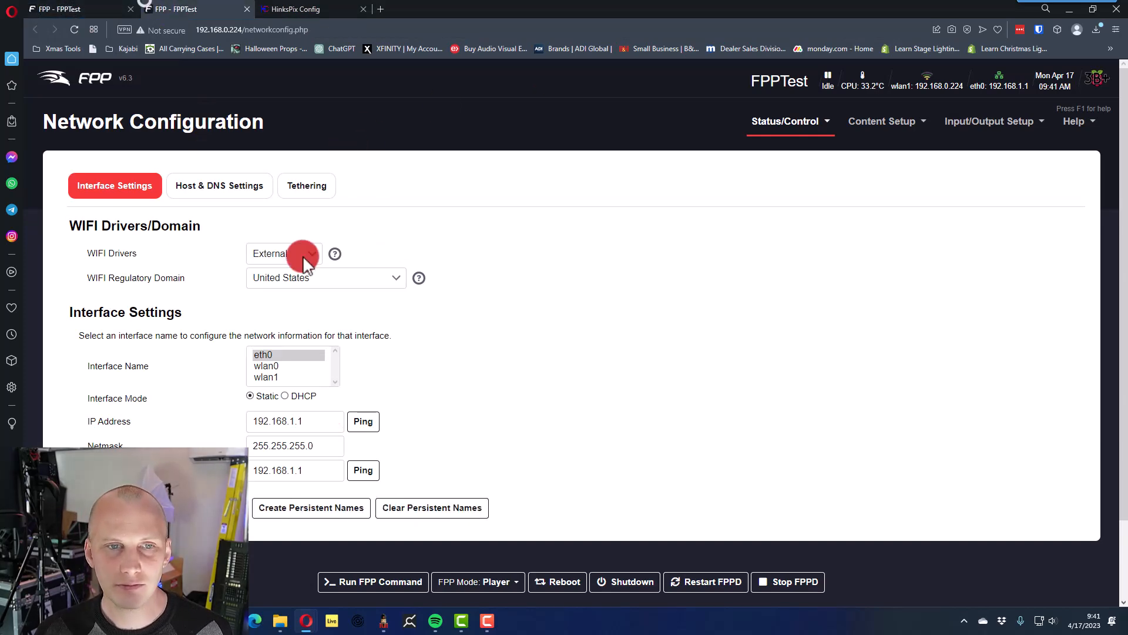
click(254, 7)
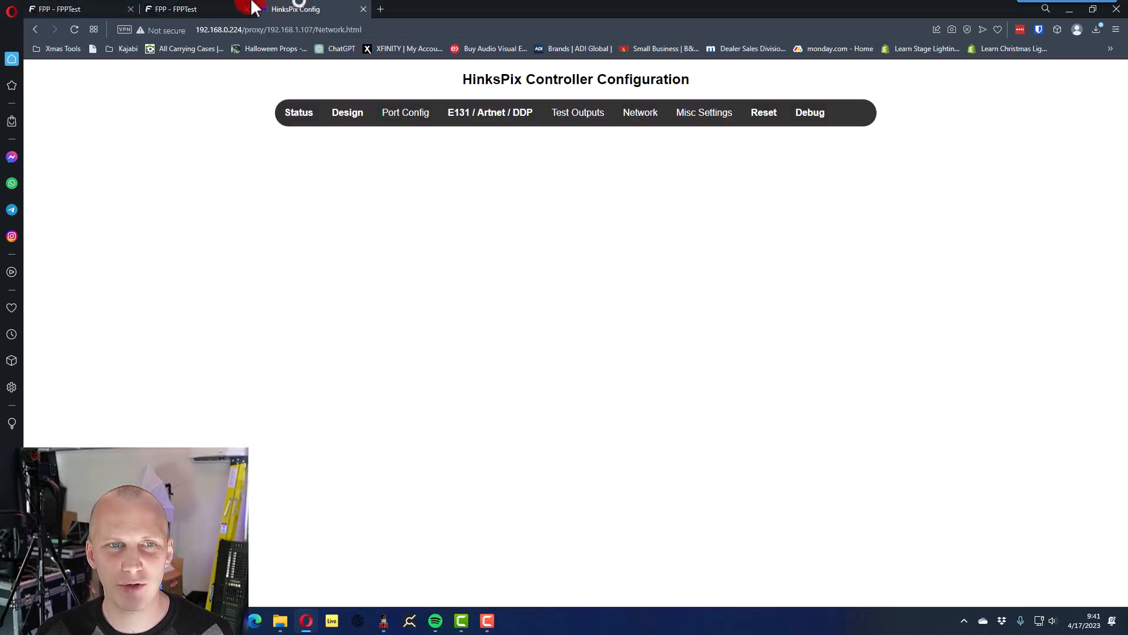
Open FPP's Proxied Hosts page, decline the LastPass offer to save the address, and follow the 192.168.1.107 link.
click(82, 8)
click(788, 121)
click(797, 280)
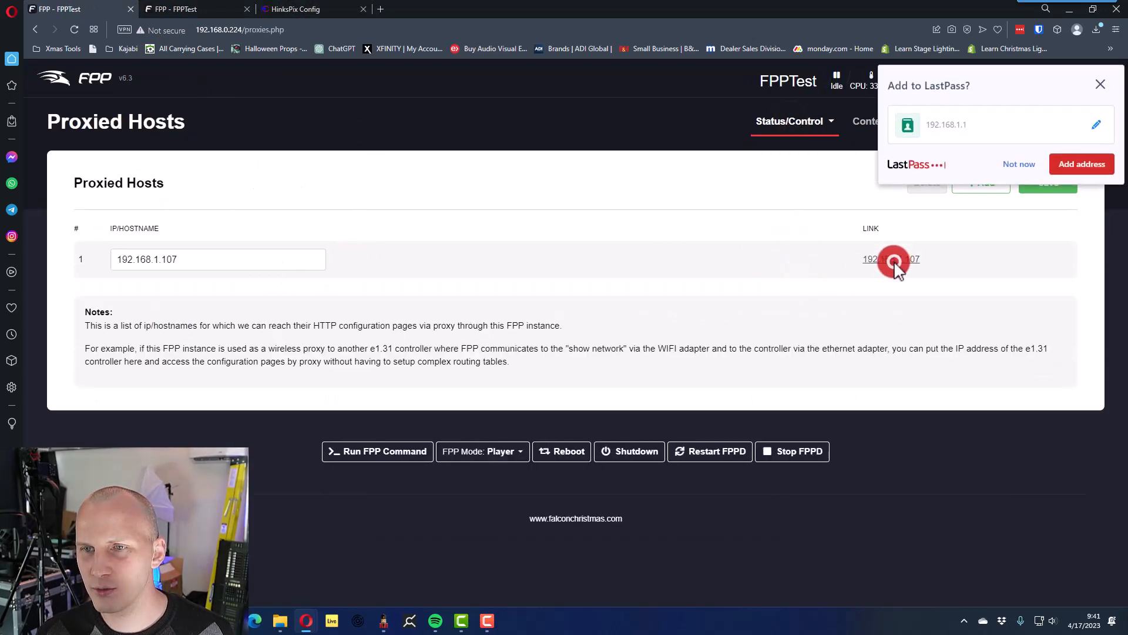
click(1019, 164)
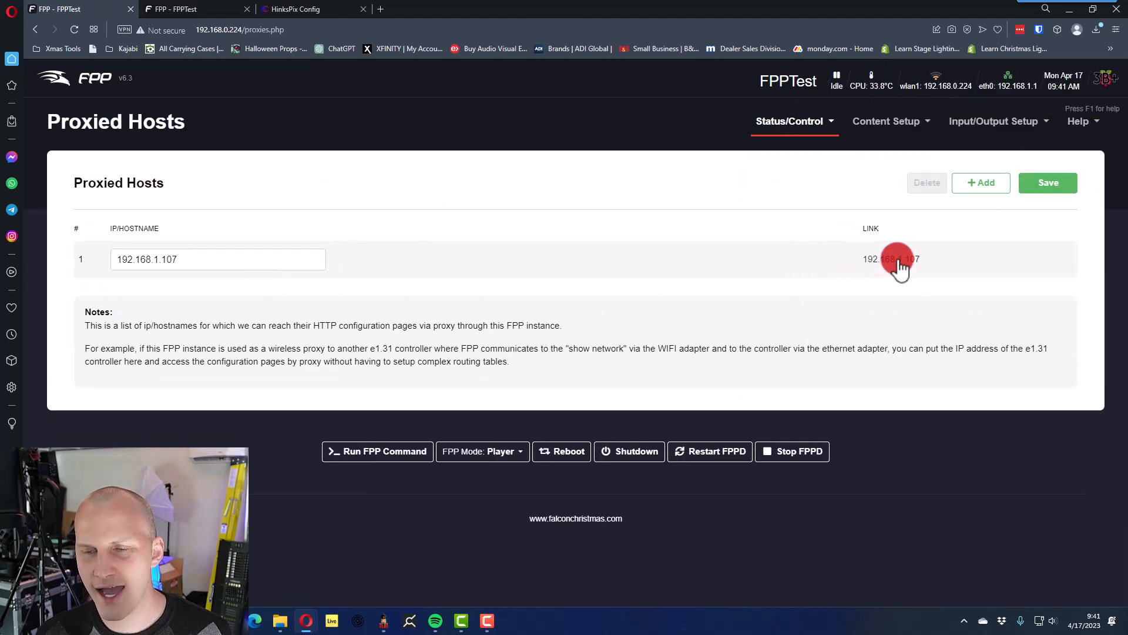
click(897, 264)
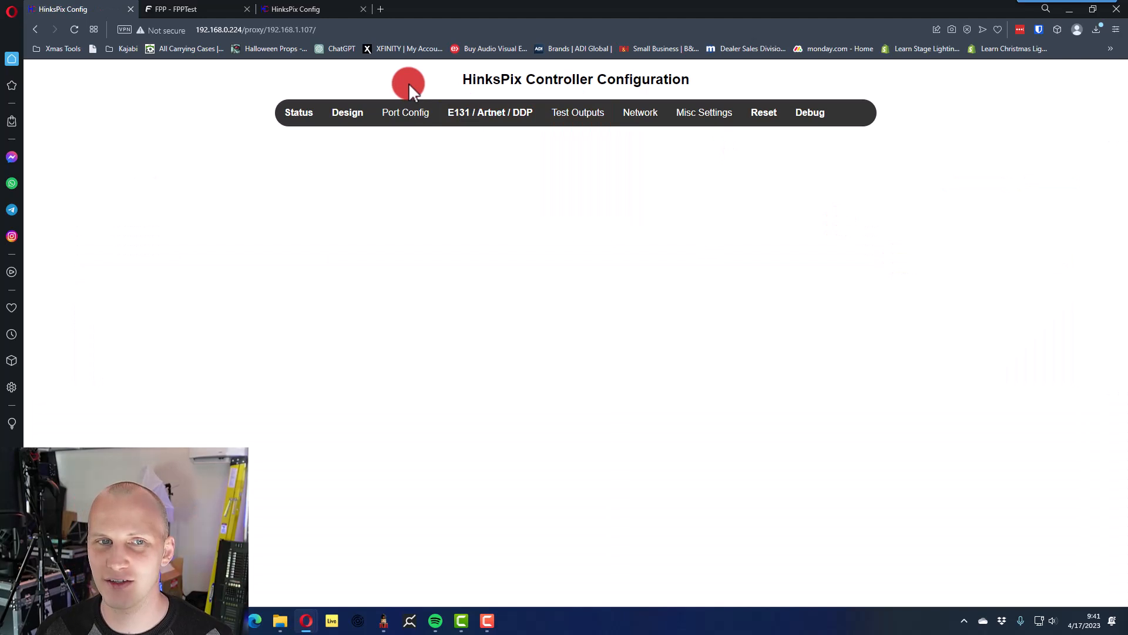
Open the HinksPix port configuration page for String Ports 1 - 16 through the proxy.
mouse_move(424, 111)
click(420, 138)
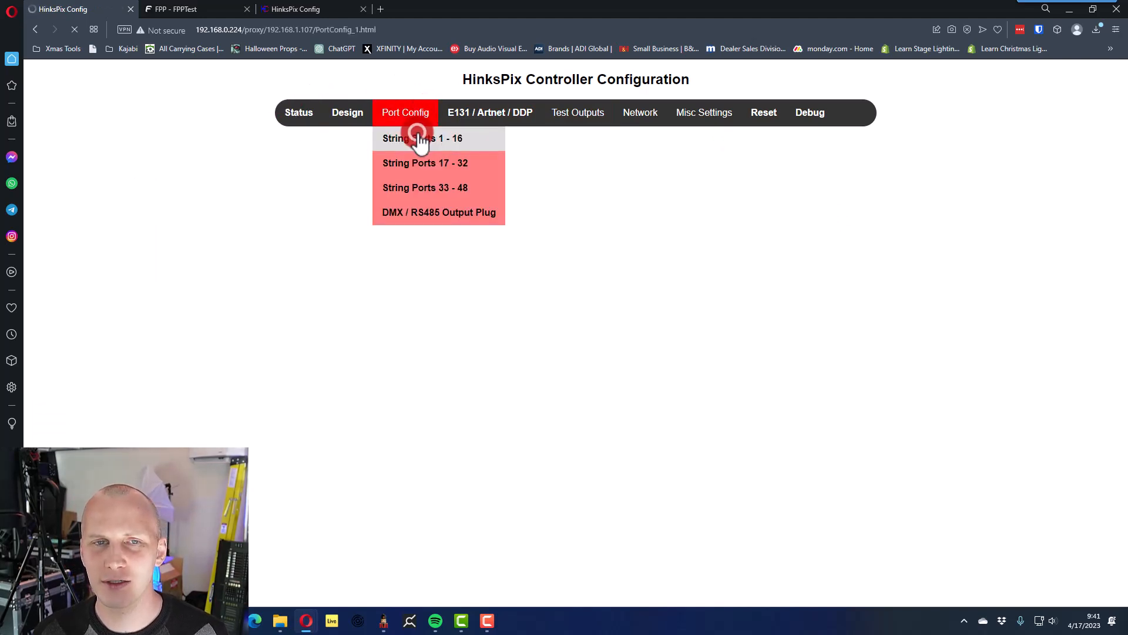
click(133, 162)
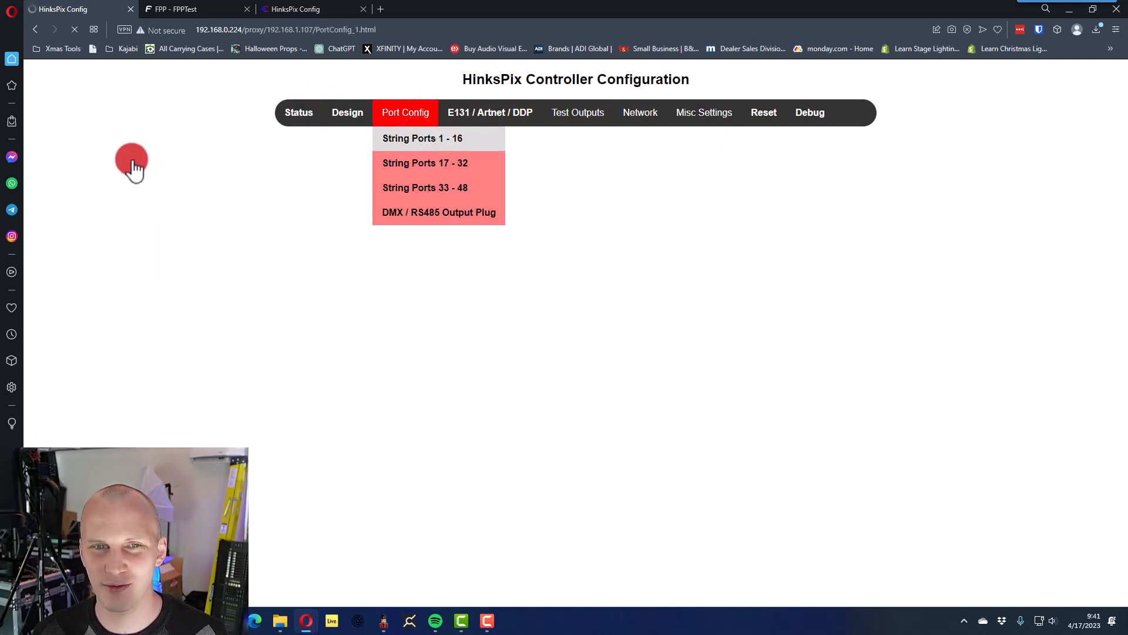
click(239, 173)
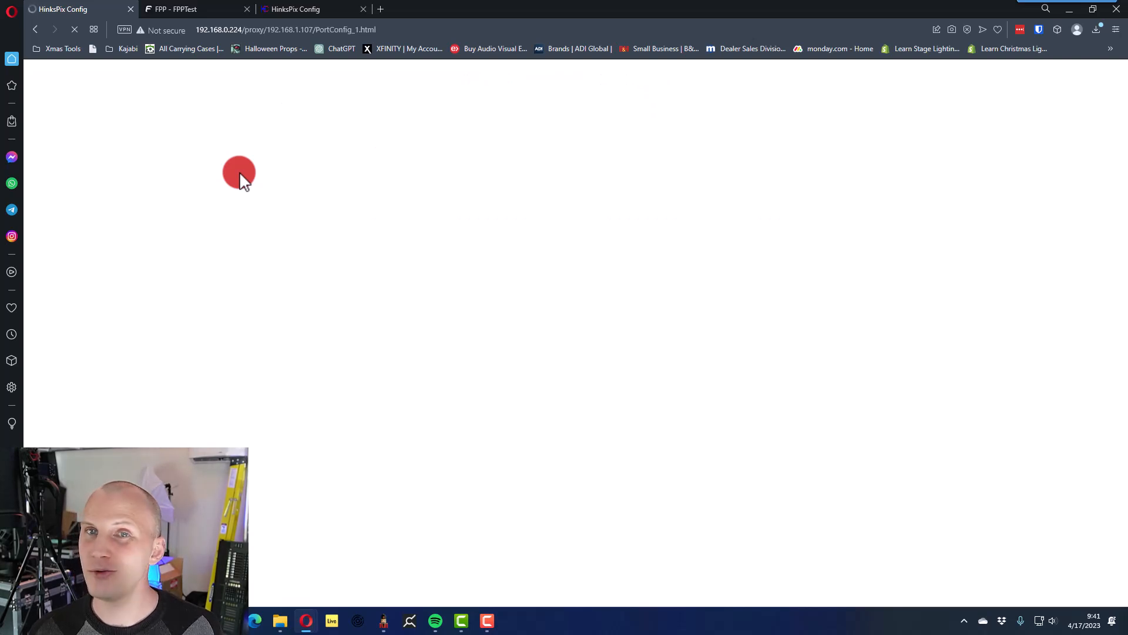
Return to FPP's main page, open Channel Outputs and review its E1.31 / ArtNet / DDP / KiNet settings alongside the HinksPix configuration pages.
click(218, 10)
click(59, 88)
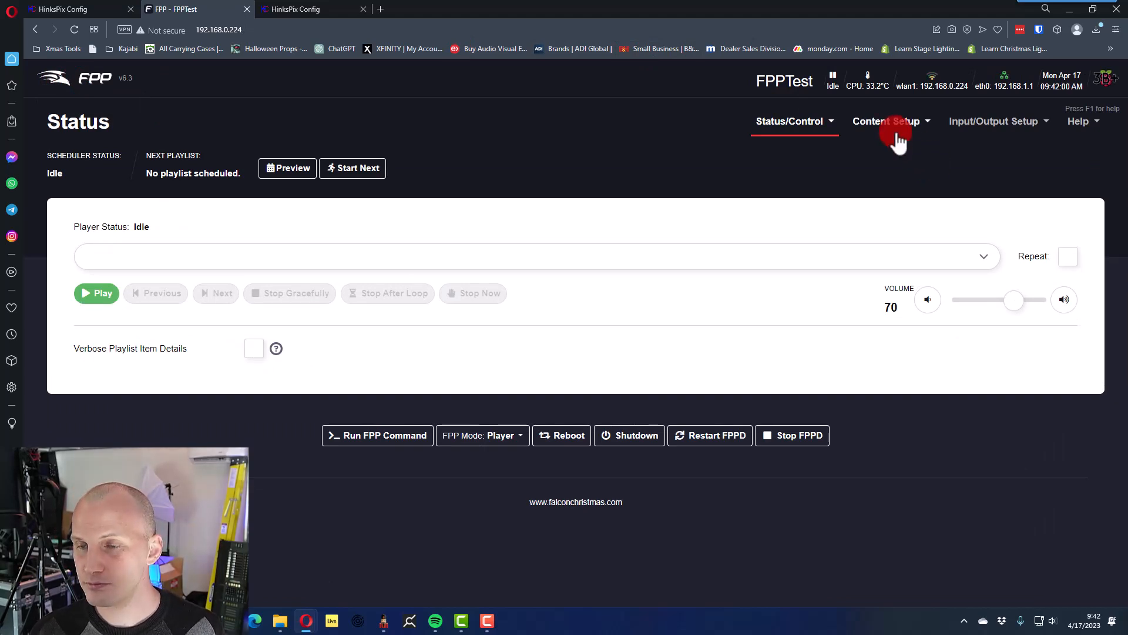
click(999, 119)
click(973, 174)
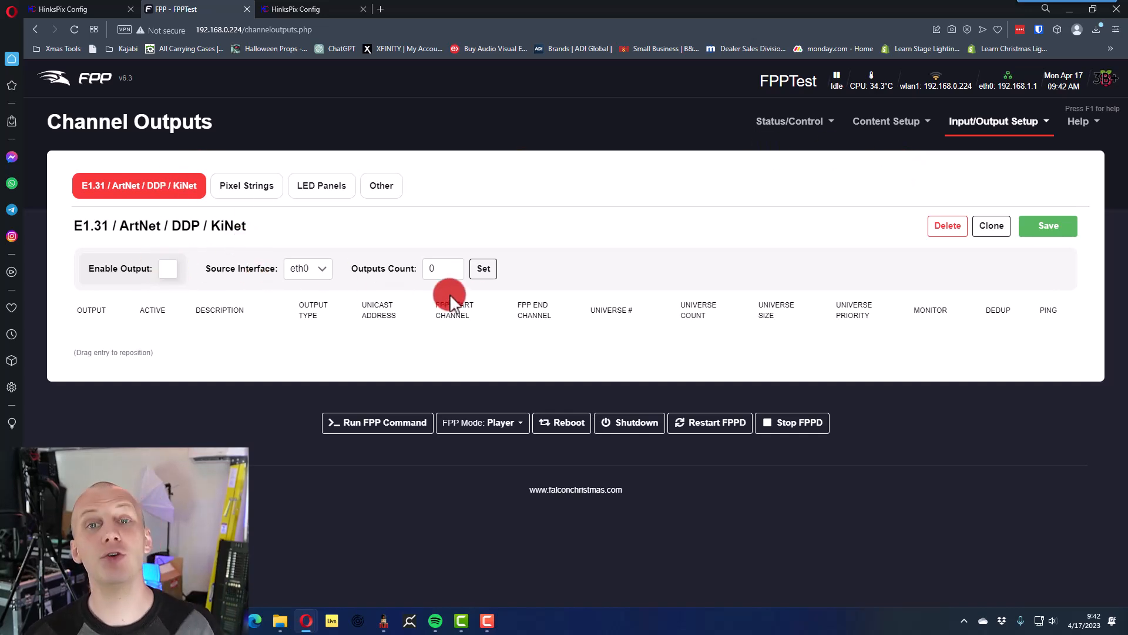
click(310, 9)
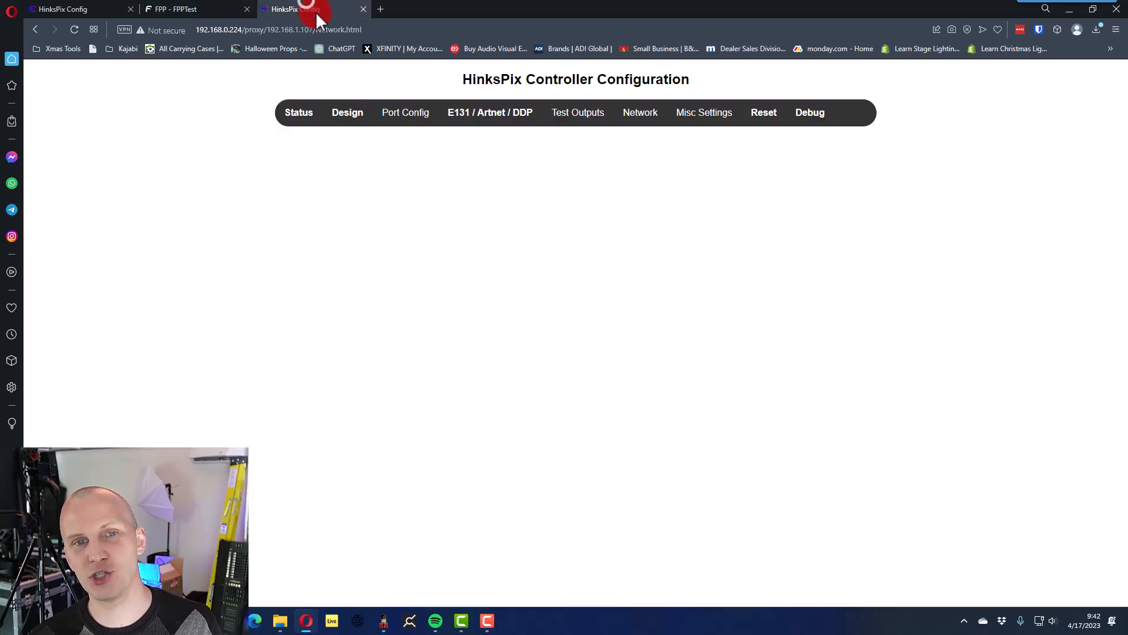
click(223, 9)
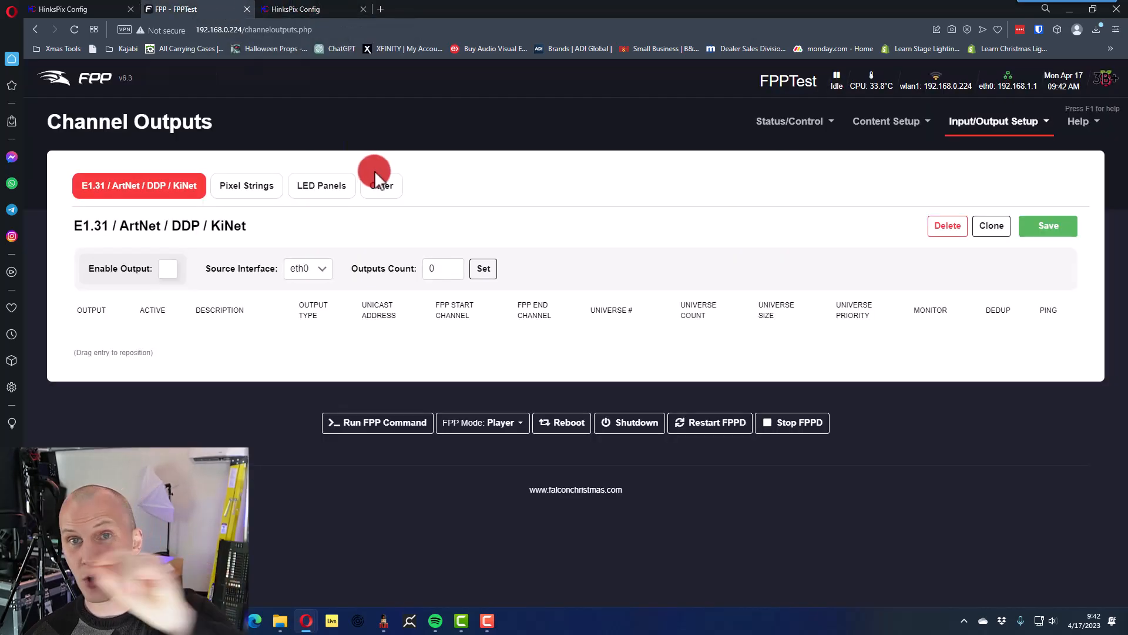
click(53, 9)
click(164, 9)
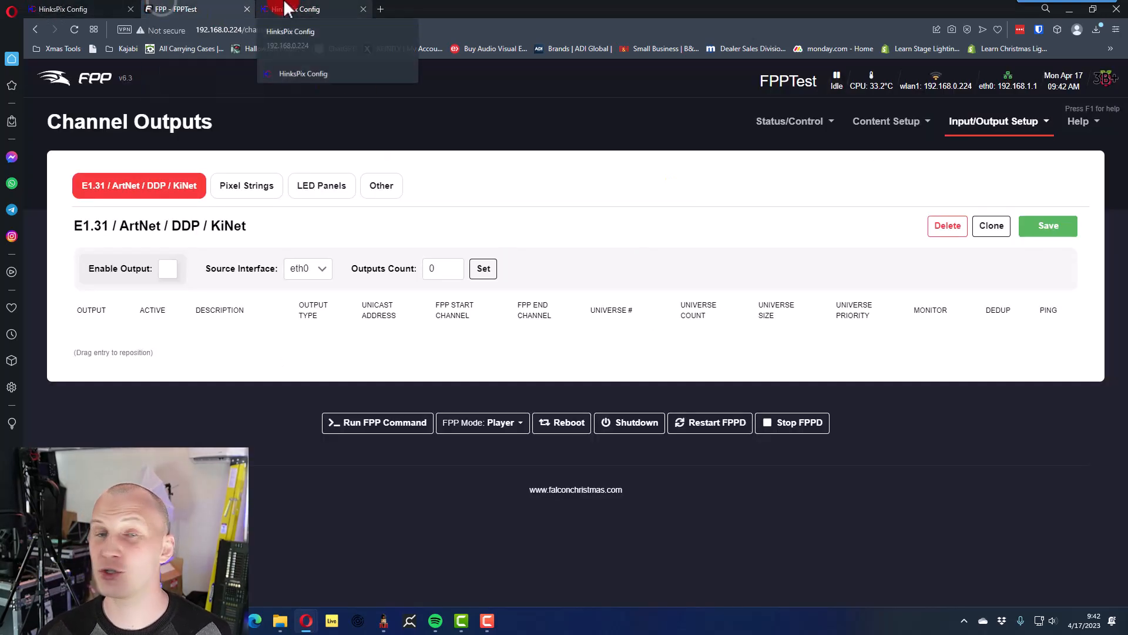